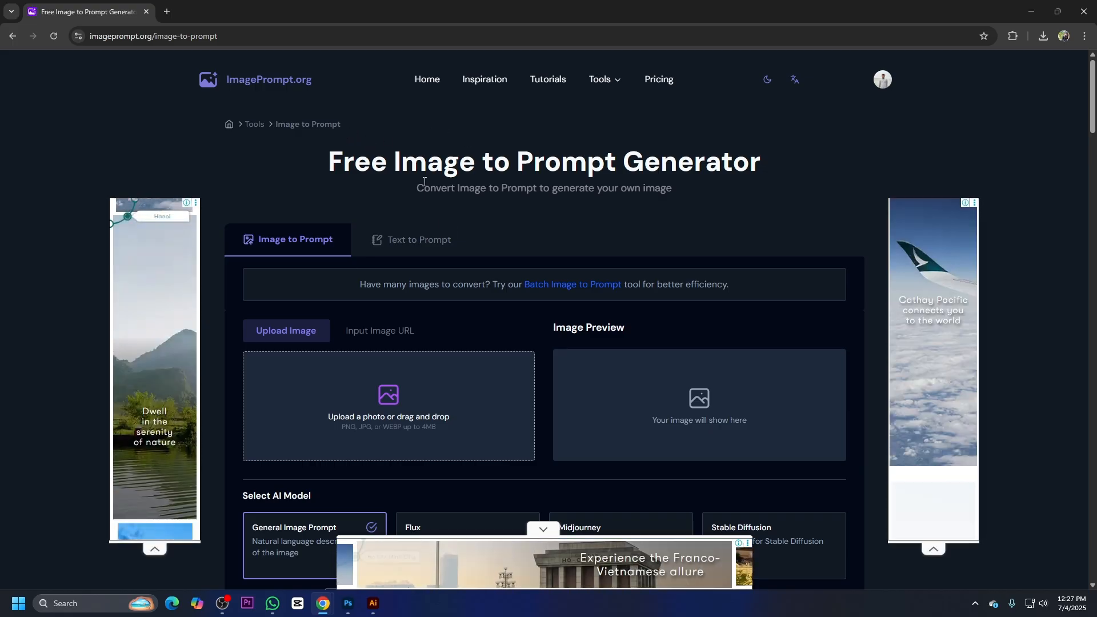
# - Look over the image-to-prompt page, including its upload area, AI model options, prompt output box and sample comparisons
pyautogui.scroll(-3, 337, 223)
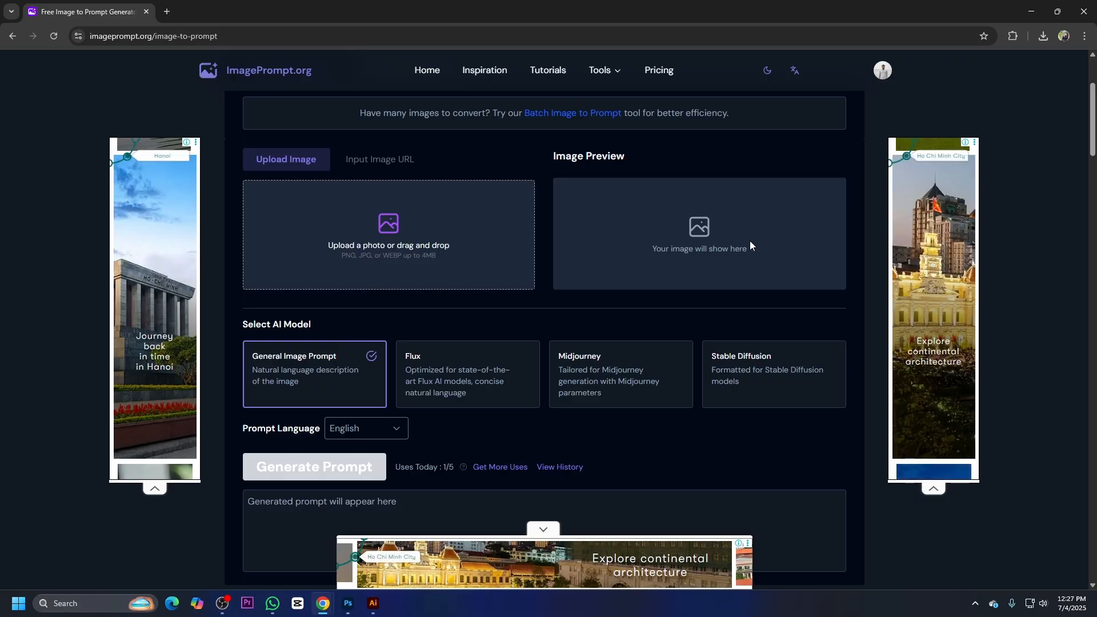
pyautogui.scroll(-3, 343, 337)
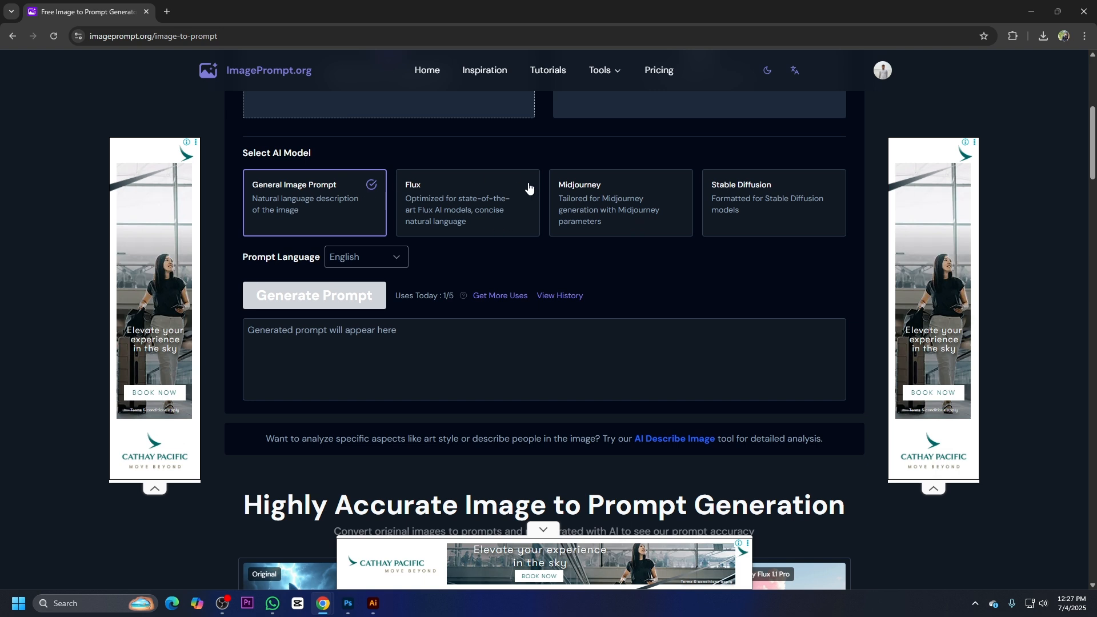
pyautogui.click(409, 348)
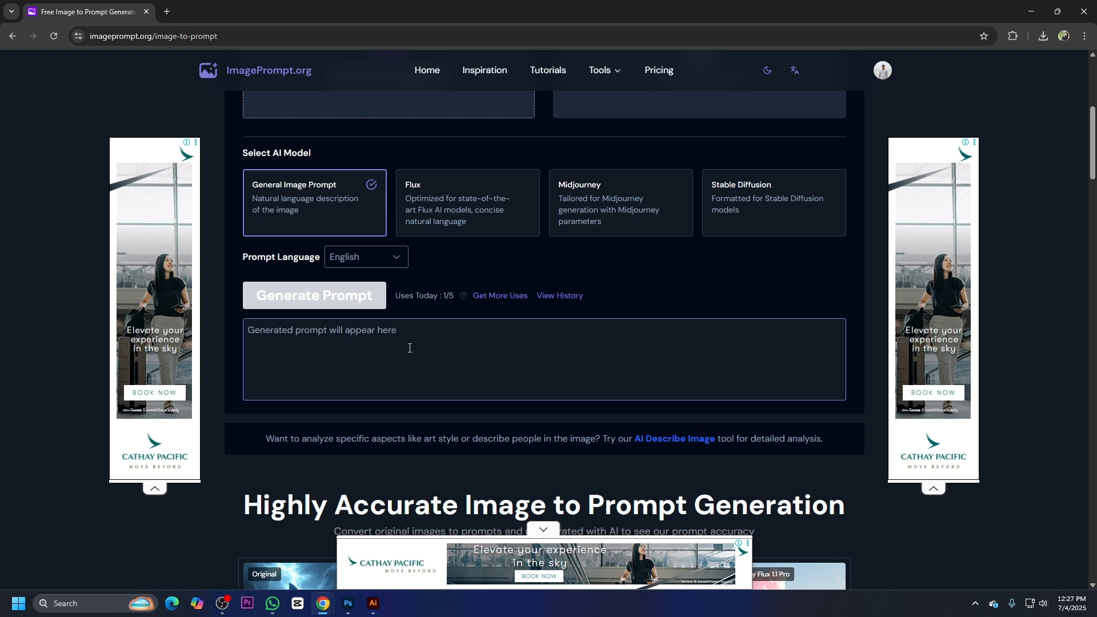
pyautogui.scroll(-3, 409, 348)
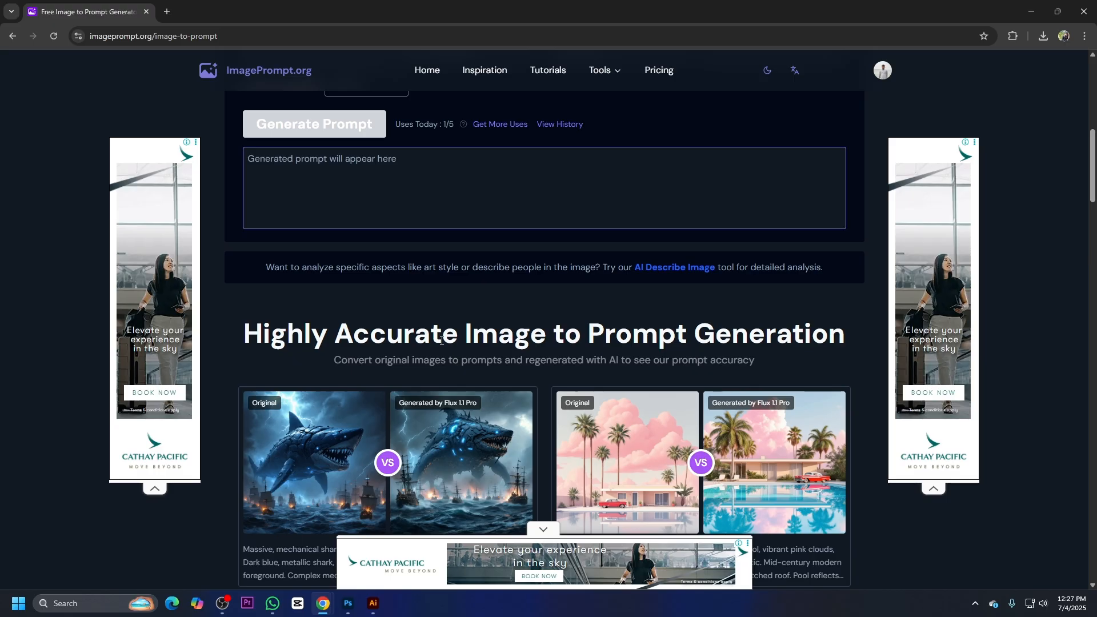
pyautogui.scroll(6, 440, 339)
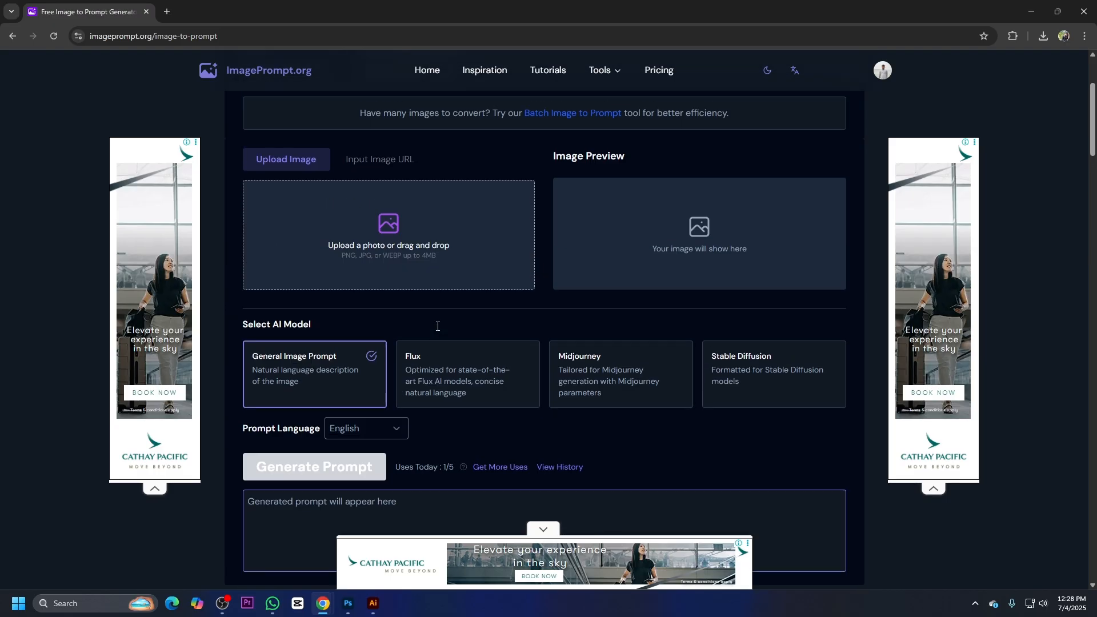
# - Search Google for "google ai studio" in a new browser tab and open the Google AI Studio site
pyautogui.hotkey('ctrl', 't')
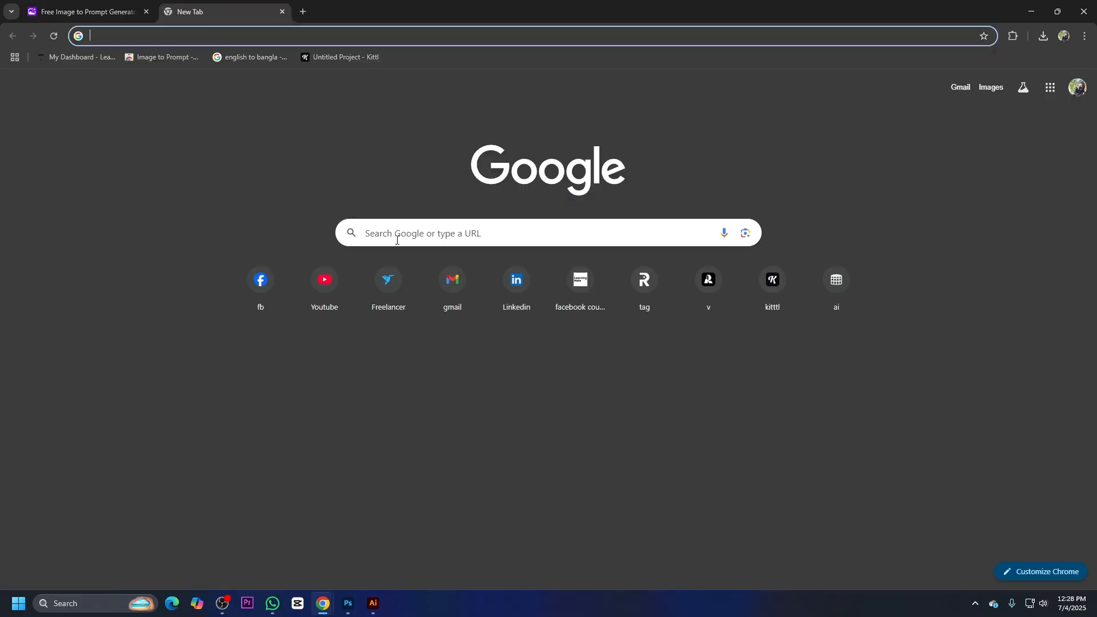
pyautogui.click(398, 240)
pyautogui.write('GO')
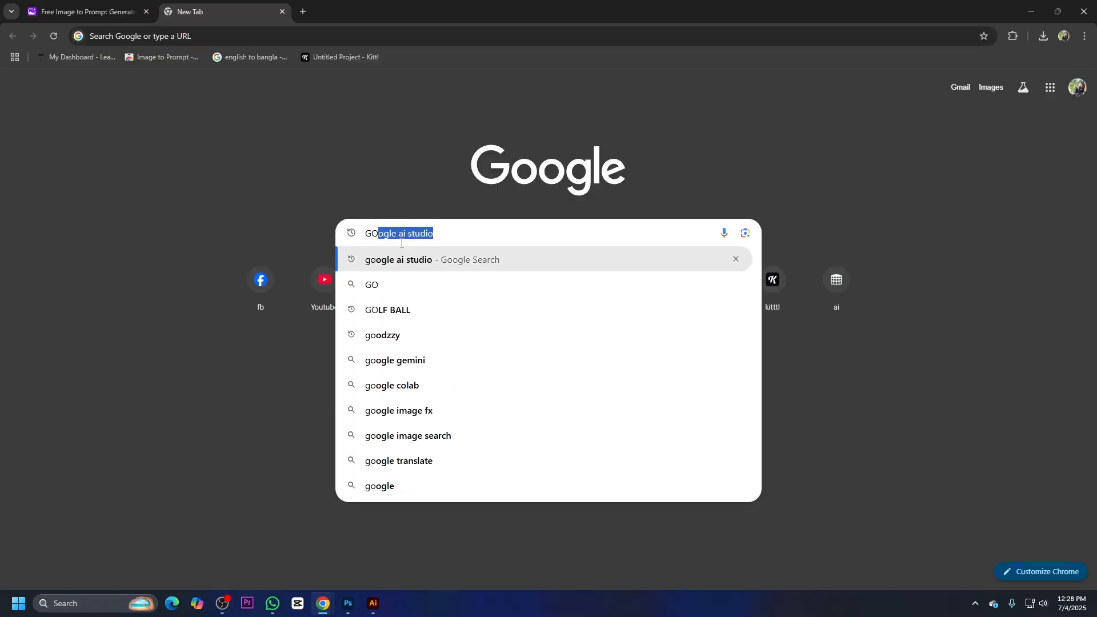
pyautogui.click(412, 261)
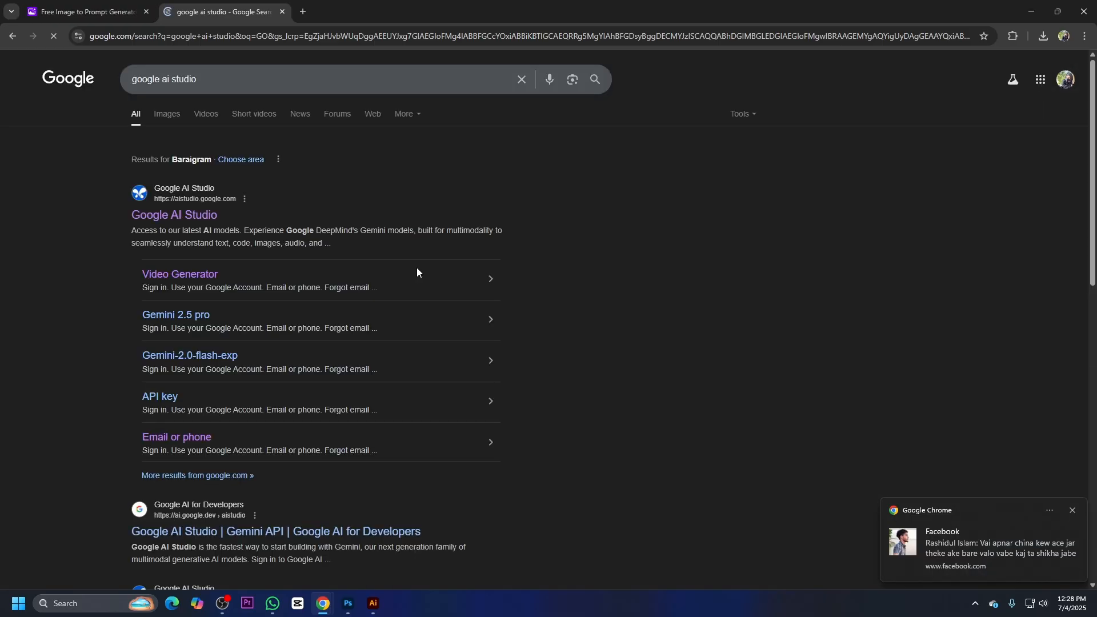
pyautogui.click(1073, 514)
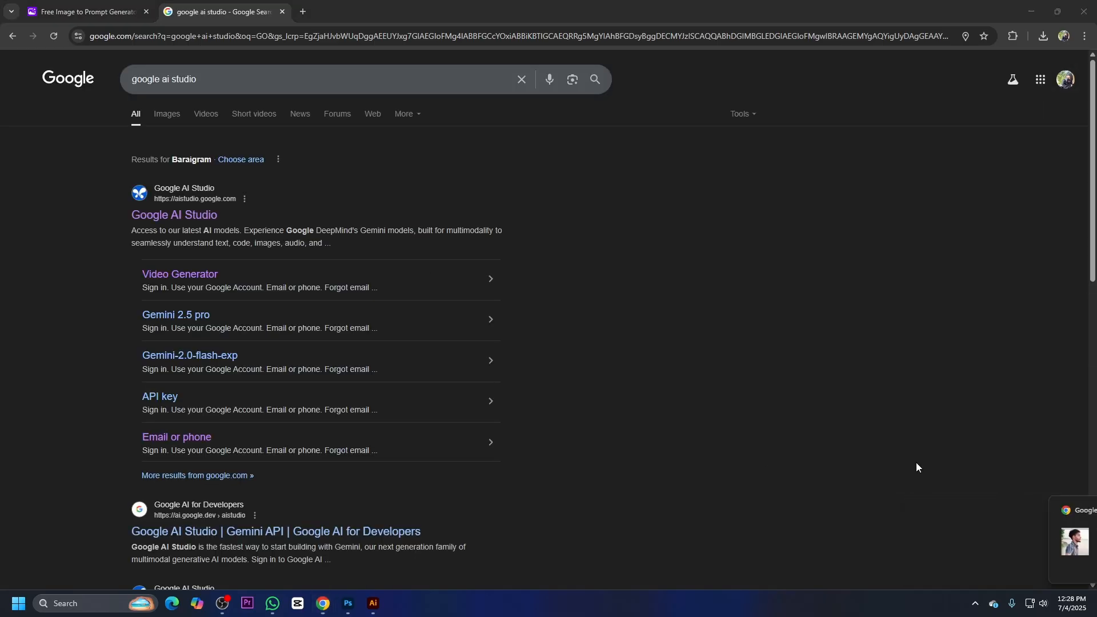
pyautogui.click(190, 221)
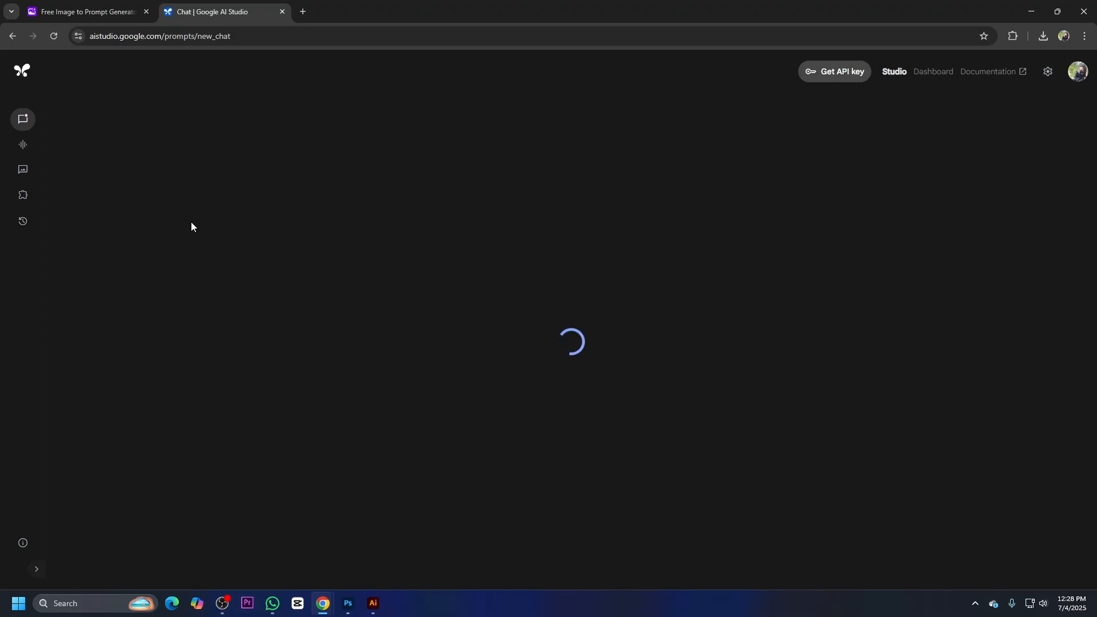
# - Close the ad on the image-to-prompt page and search Google Images for "PHOTO" in a new tab
pyautogui.click(101, 12)
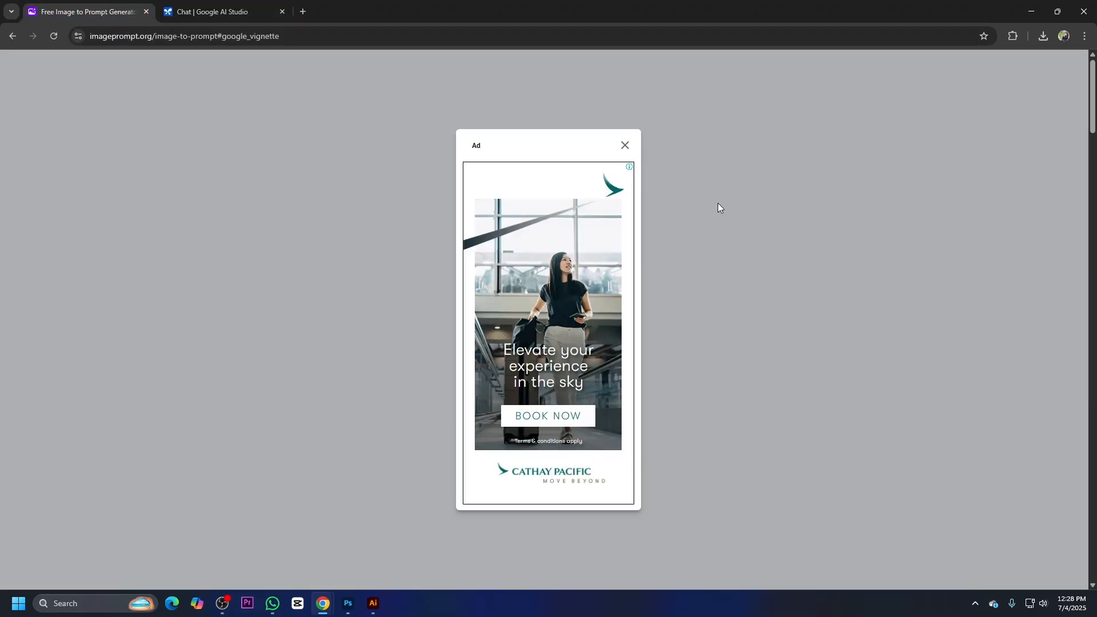
pyautogui.click(625, 146)
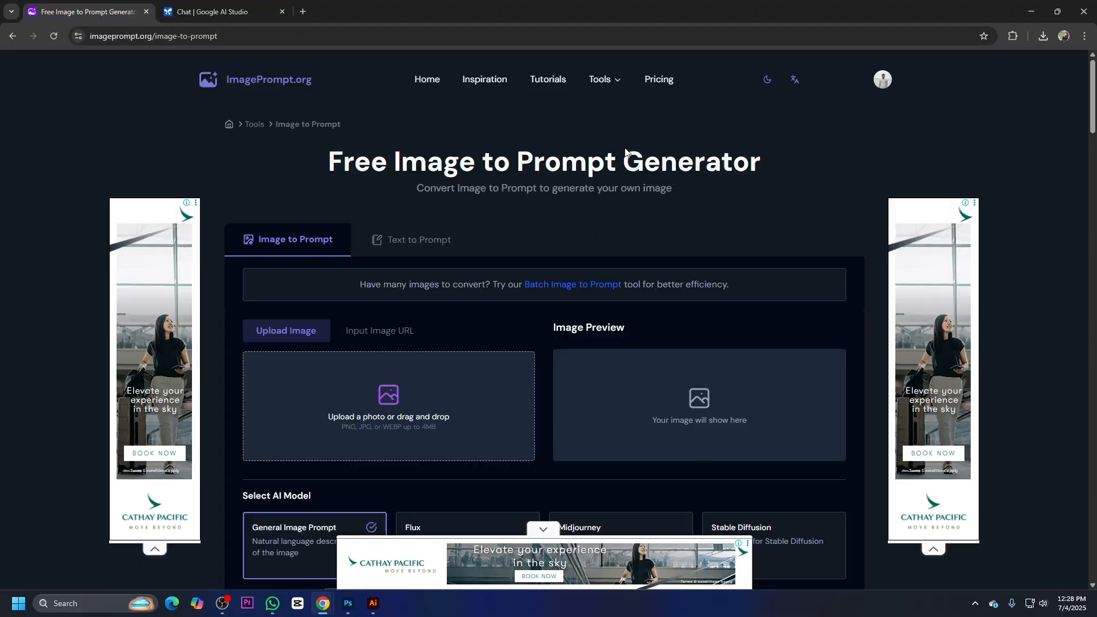
pyautogui.click(302, 12)
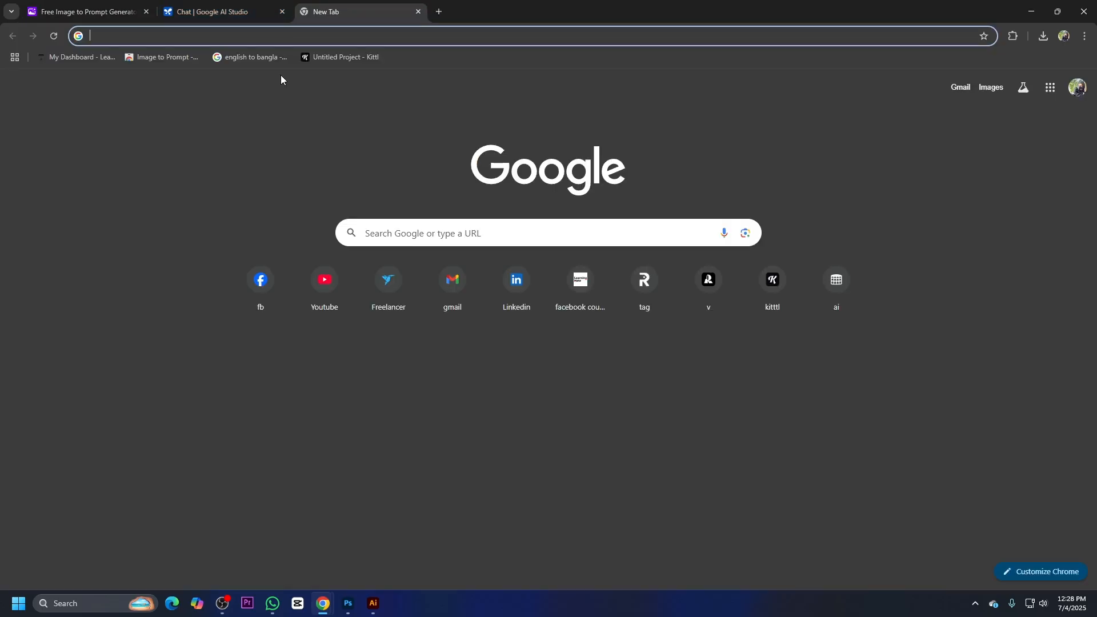
pyautogui.click(446, 232)
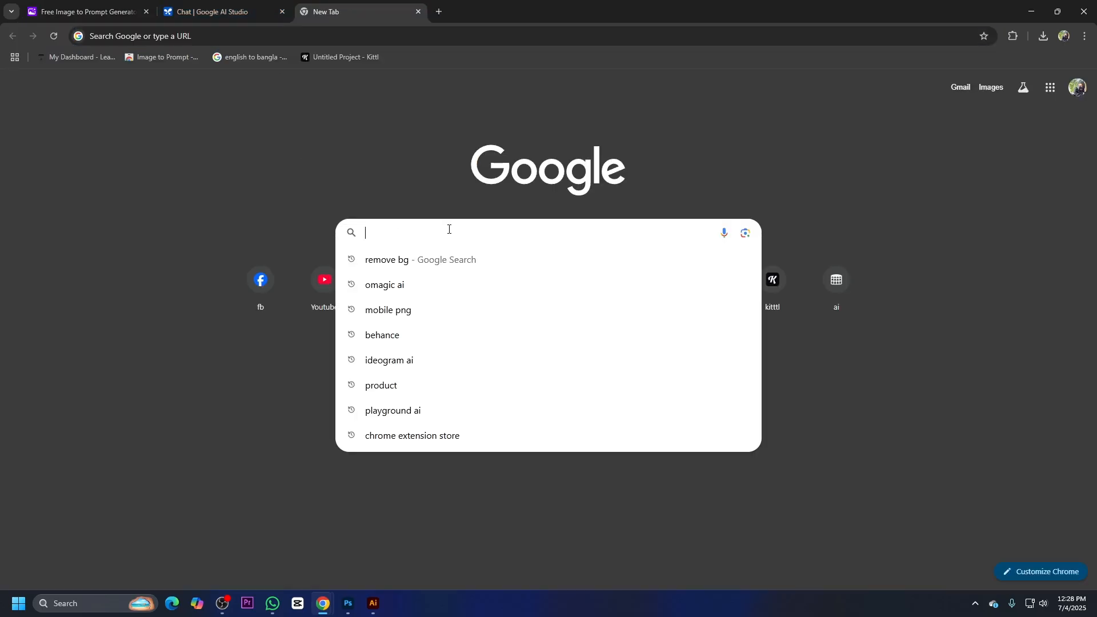
pyautogui.write('PHOT')
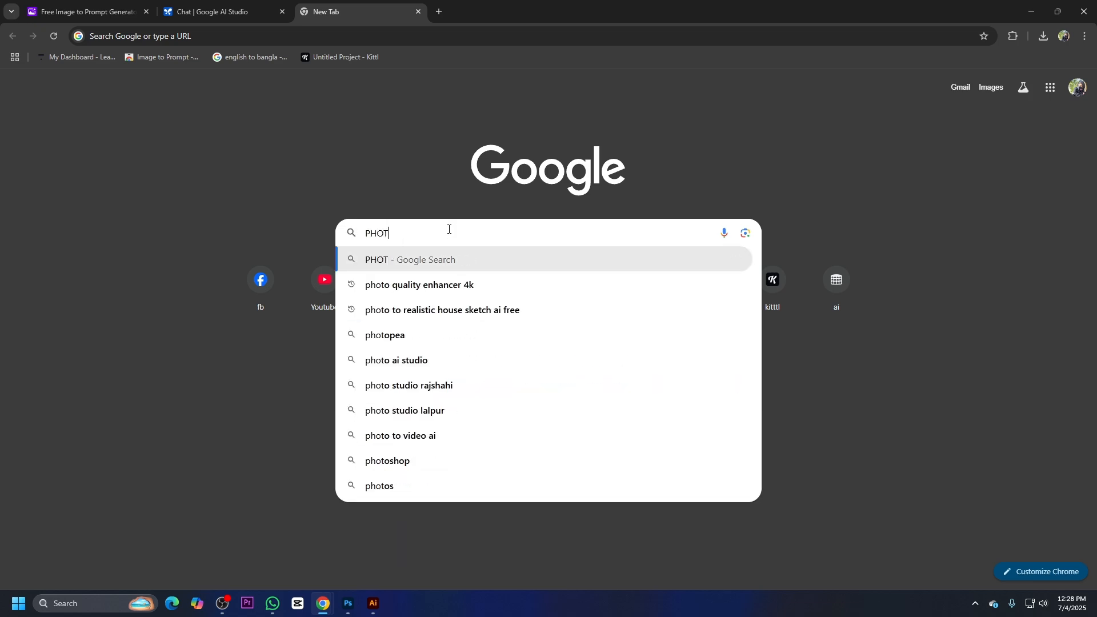
pyautogui.press('Return')
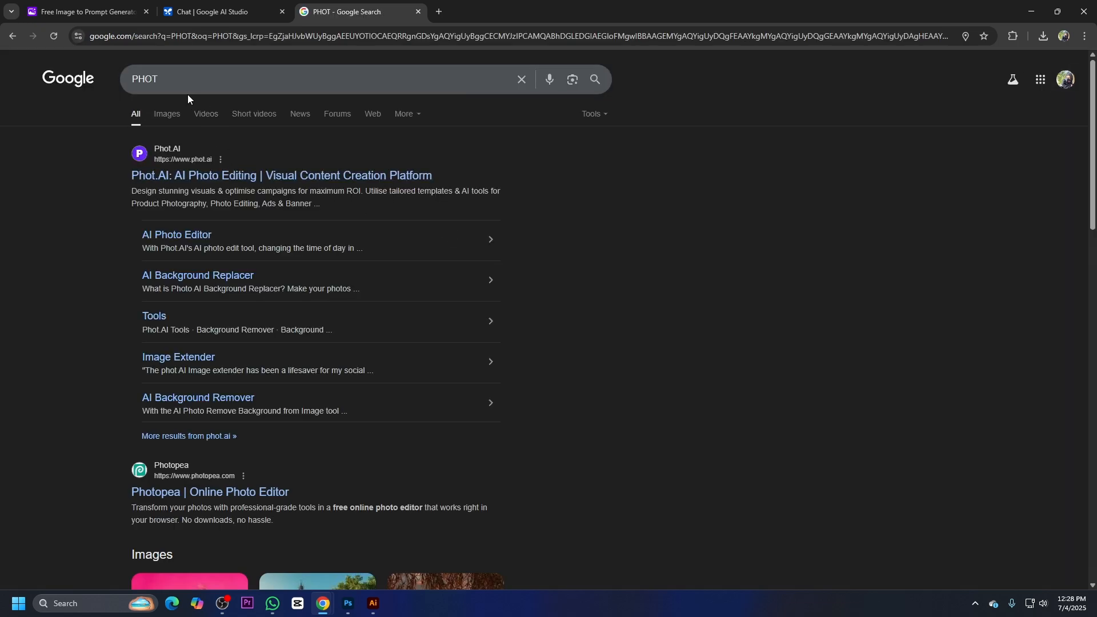
pyautogui.click(173, 115)
pyautogui.click(179, 79)
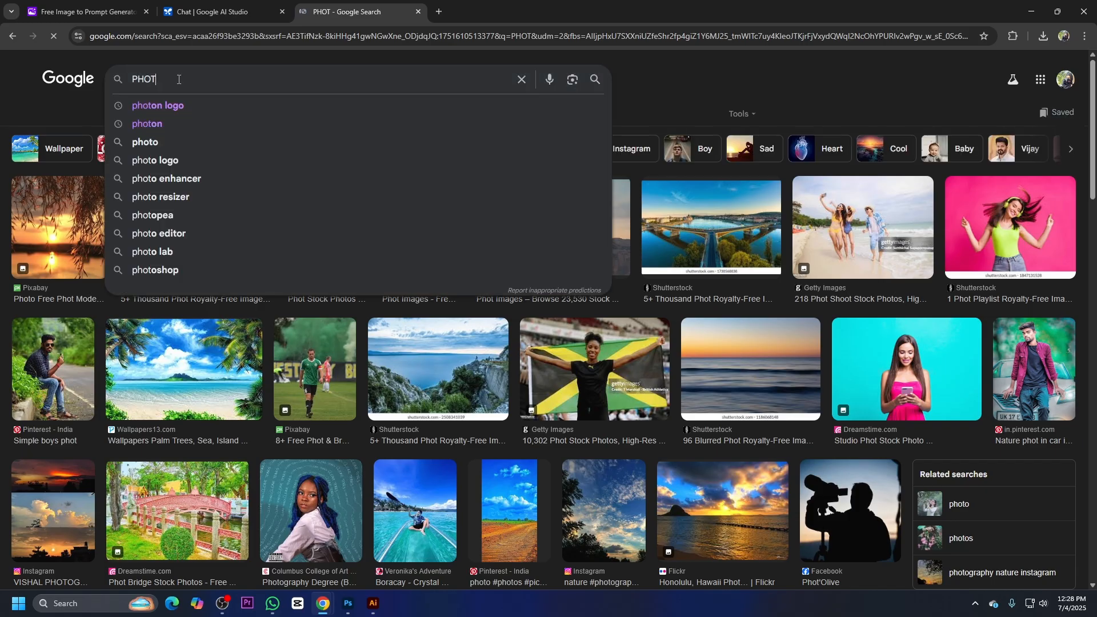
pyautogui.write('O')
pyautogui.press('Return')
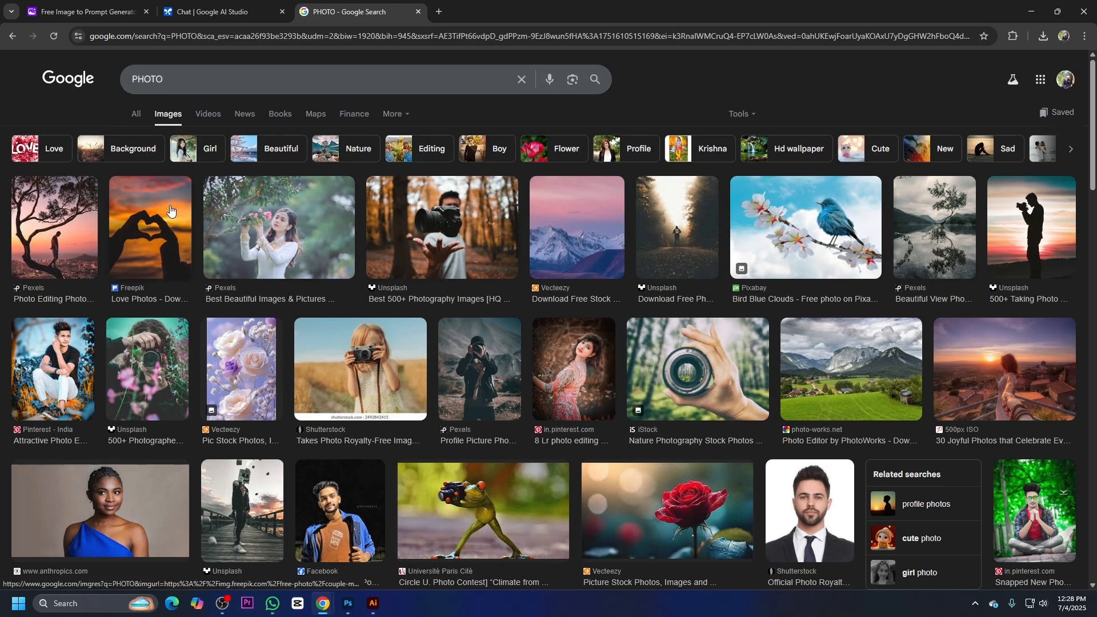
# - Save the Freepik photo of hands forming a heart at sunset to the Desktop under its suggested file name
pyautogui.click(155, 221)
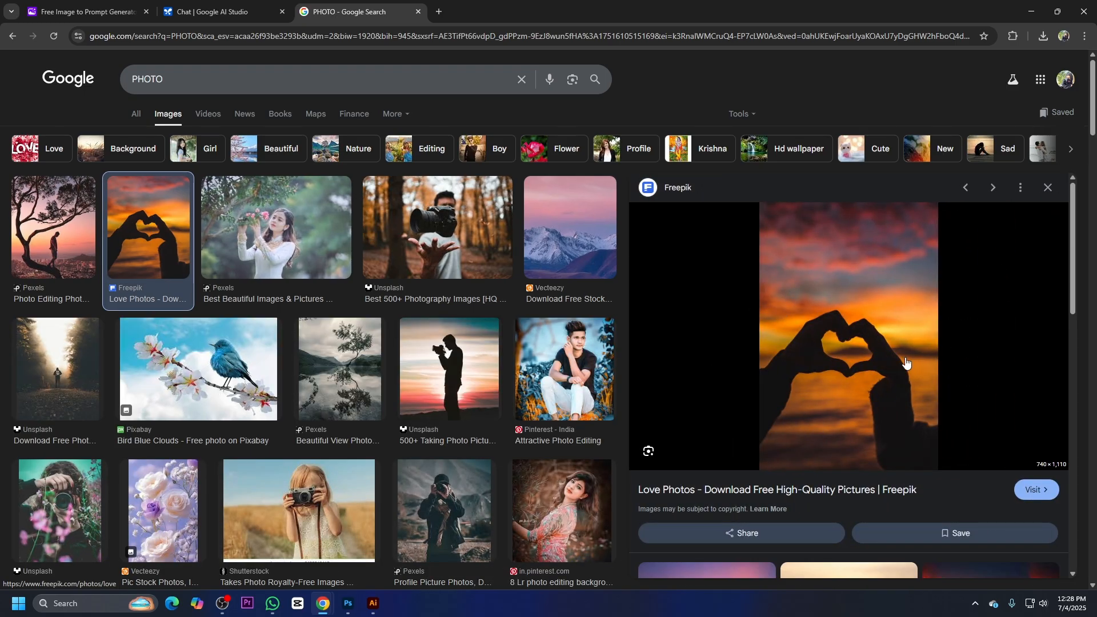
pyautogui.rightClick(843, 255)
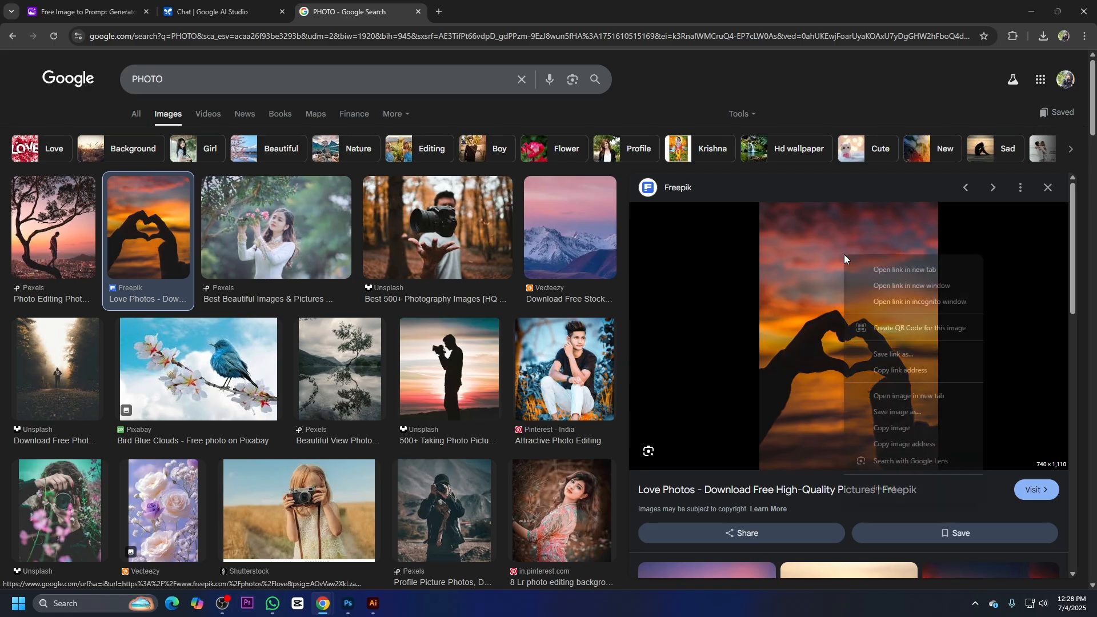
pyautogui.click(905, 412)
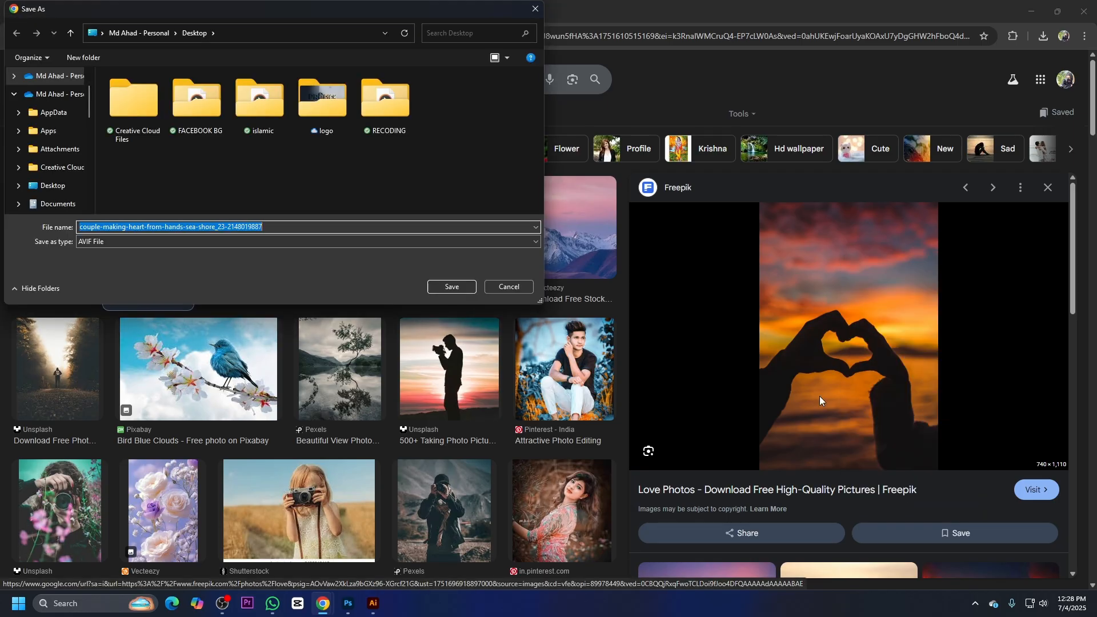
pyautogui.click(61, 193)
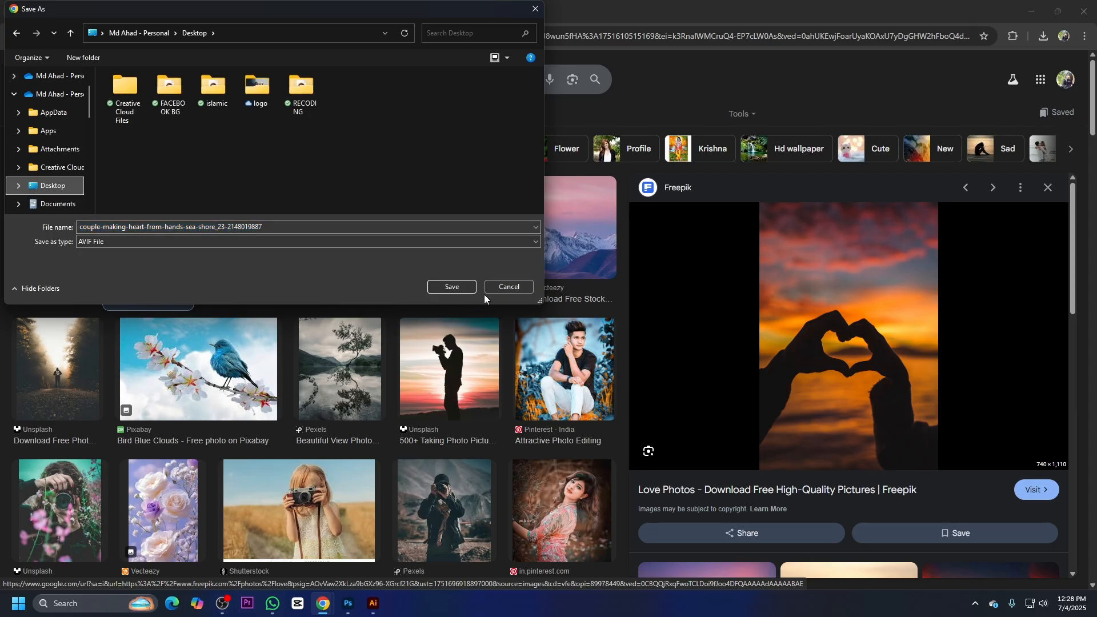
pyautogui.click(455, 288)
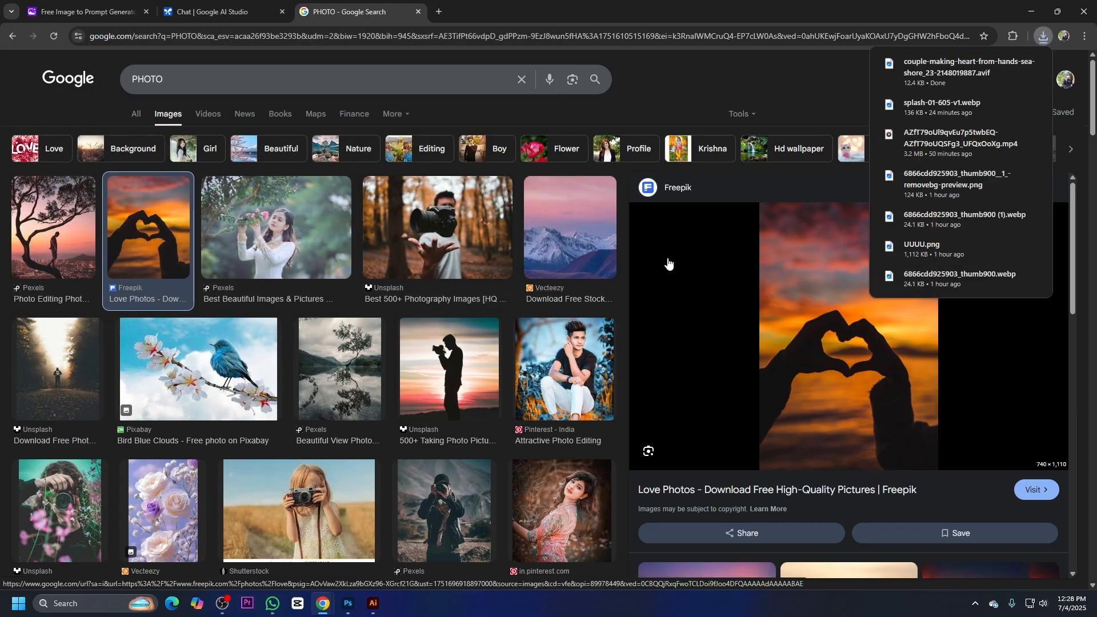
pyautogui.click(725, 78)
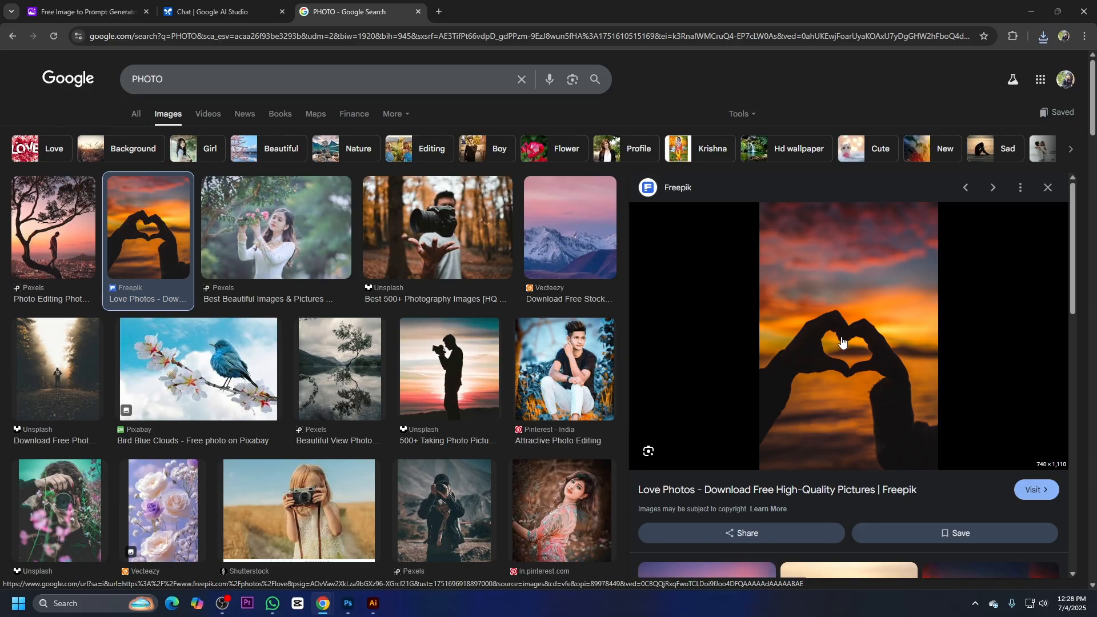
# - Upload the saved heart-hands sunset photo from the Desktop to the ImagePrompt.org image-to-prompt generator
pyautogui.click(80, 12)
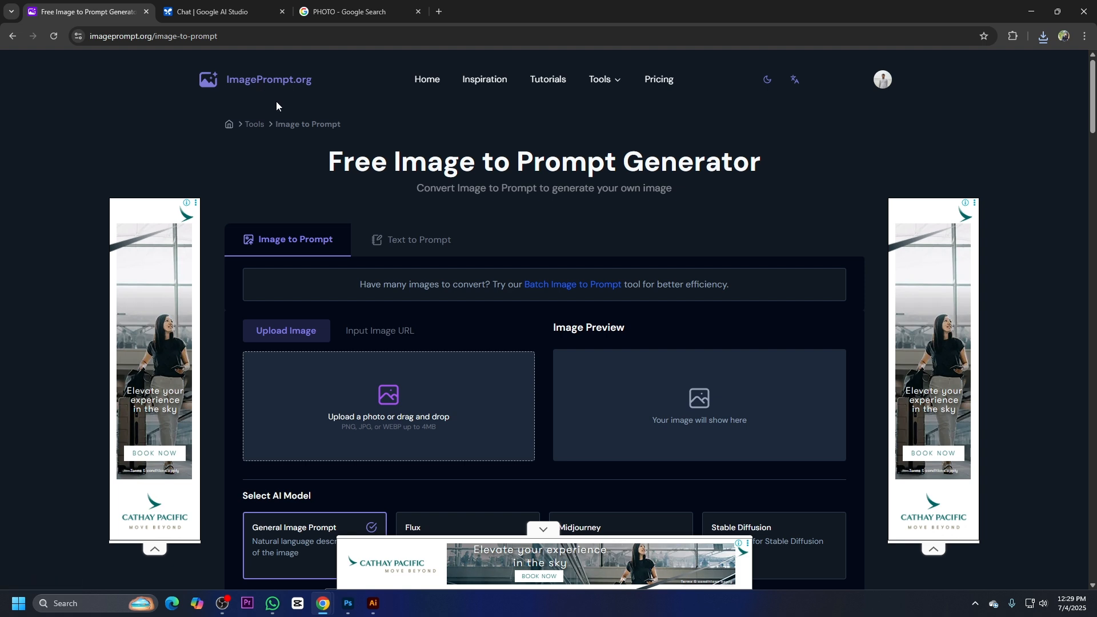
pyautogui.scroll(-2, 377, 109)
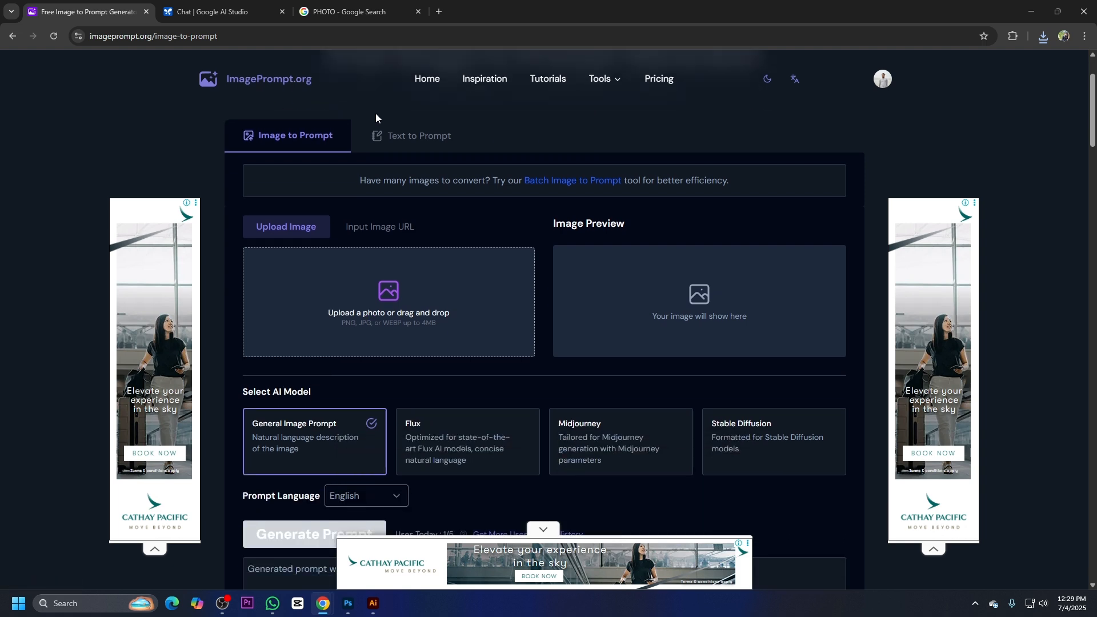
pyautogui.click(395, 302)
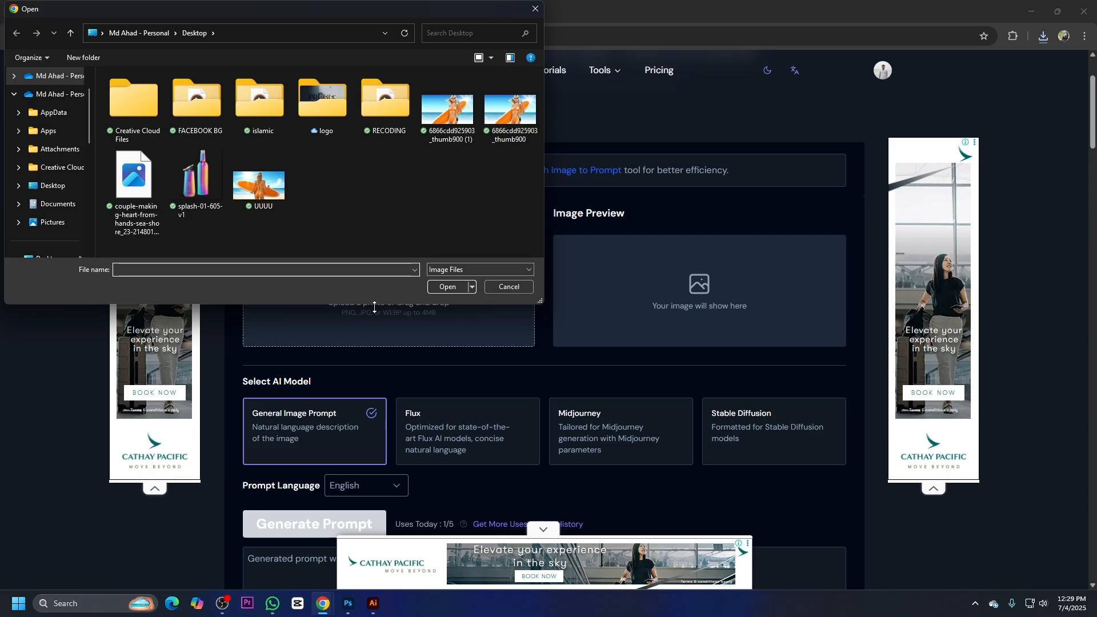
pyautogui.click(502, 291)
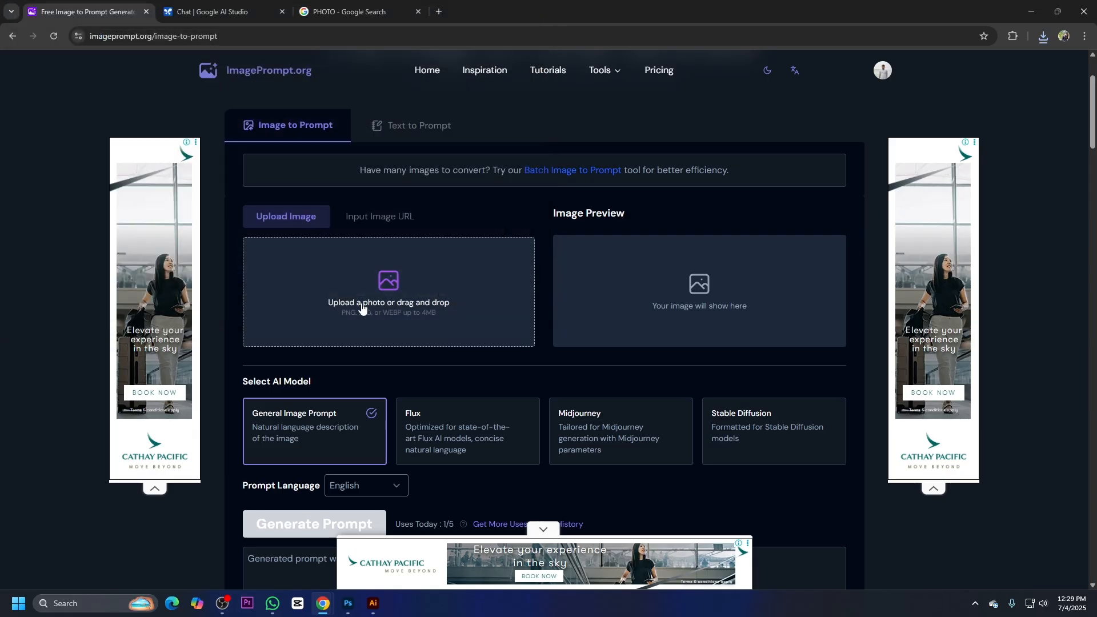
pyautogui.click(408, 312)
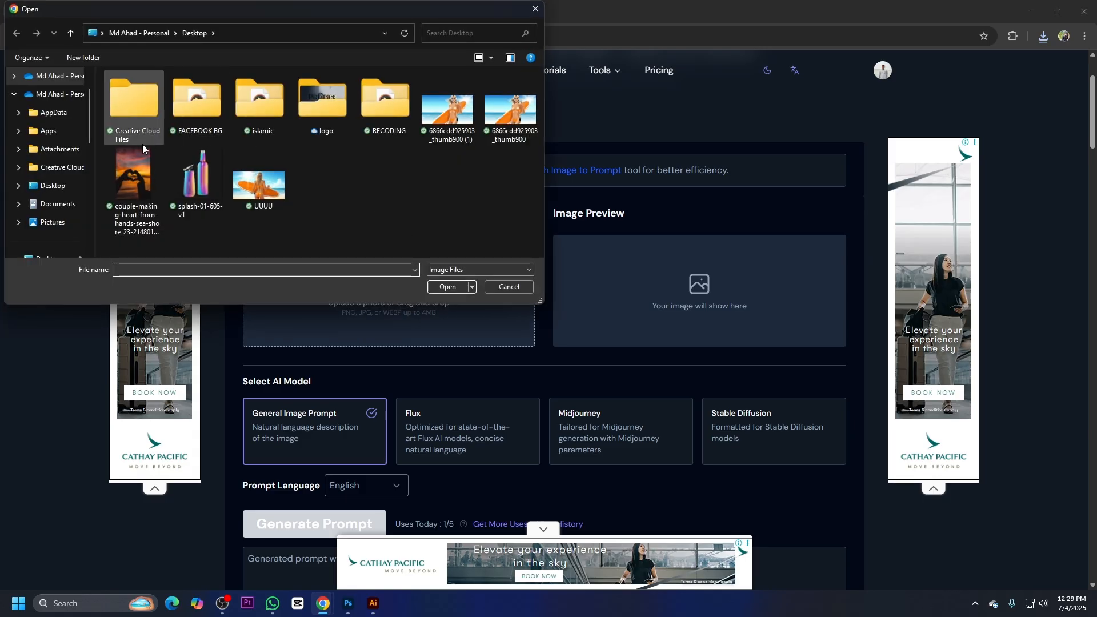
pyautogui.doubleClick(137, 193)
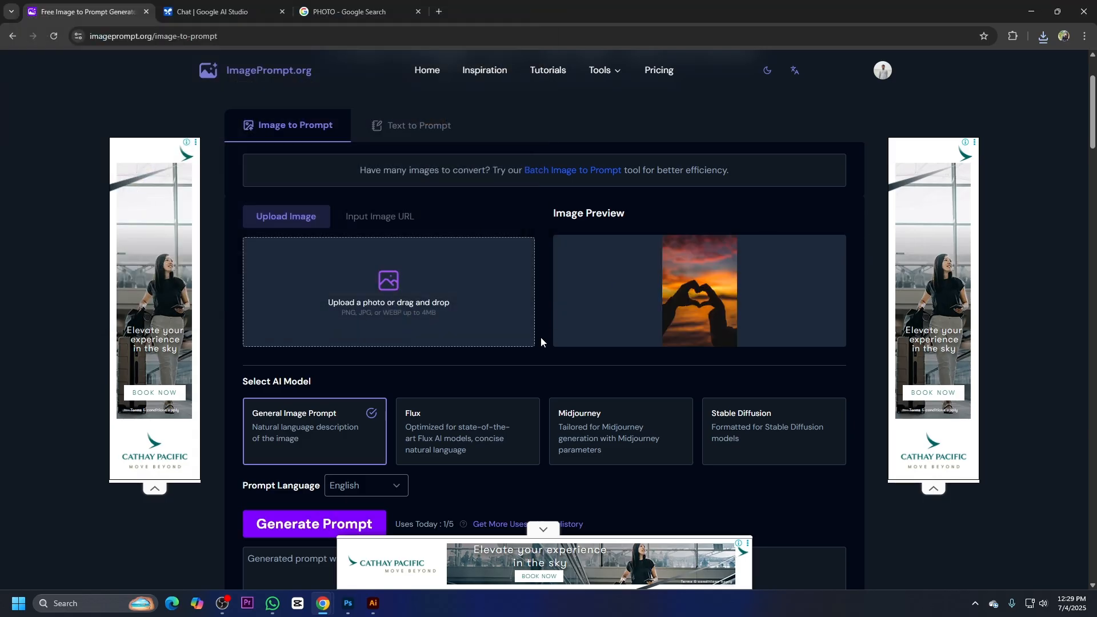
# - Generate a prompt from the uploaded heart-hands photo and read through the full generated text
pyautogui.scroll(-4, 526, 348)
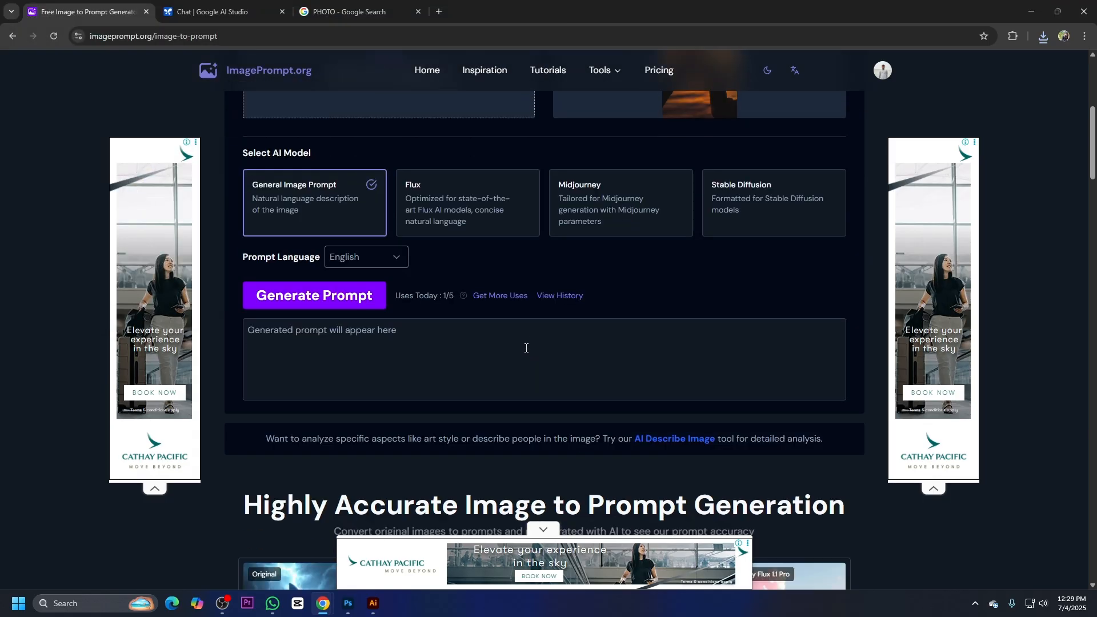
pyautogui.click(318, 306)
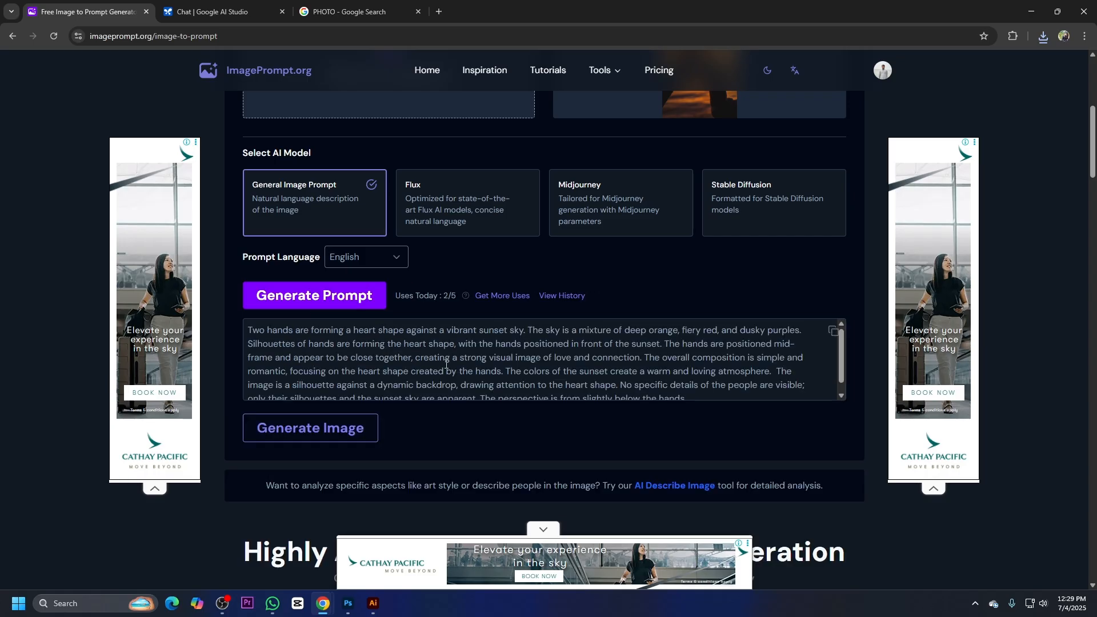
pyautogui.scroll(-1, 486, 350)
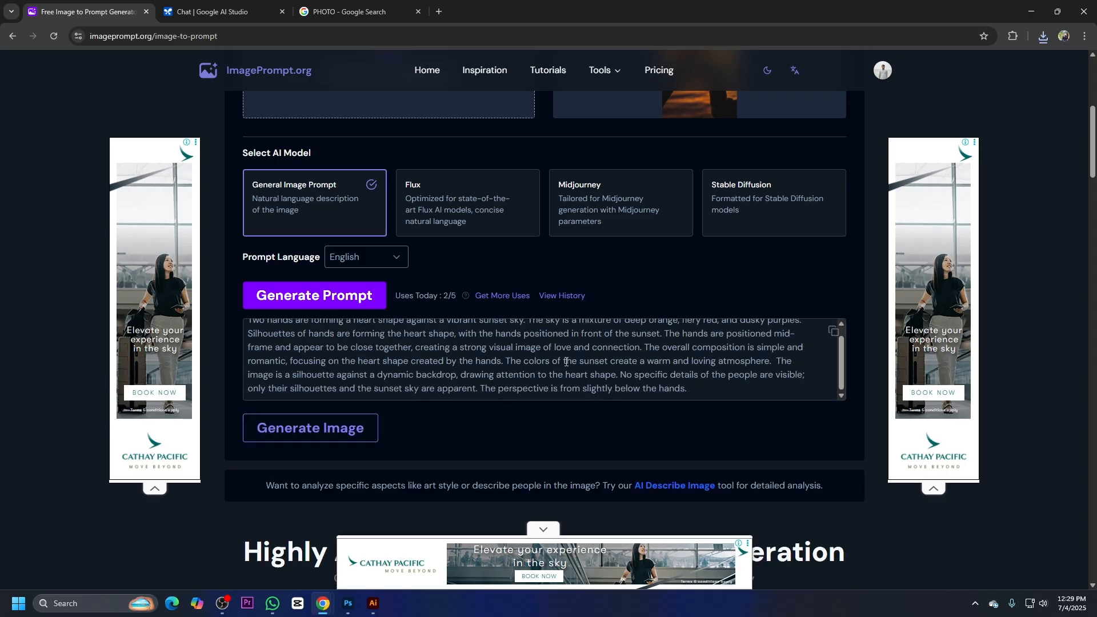
pyautogui.scroll(1, 347, 353)
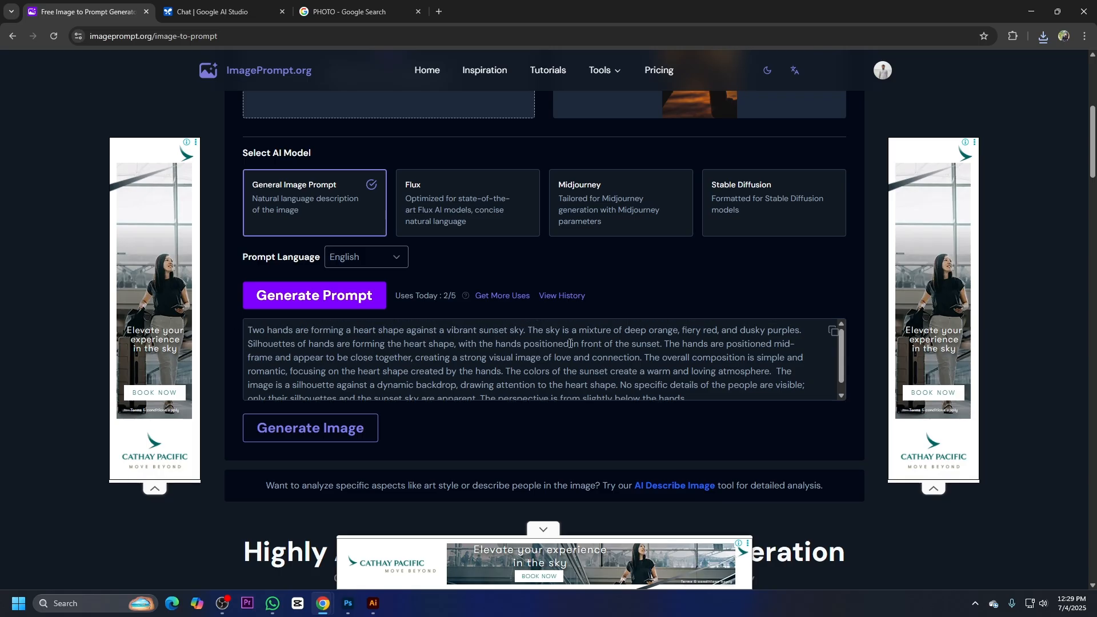
pyautogui.scroll(-1, 570, 346)
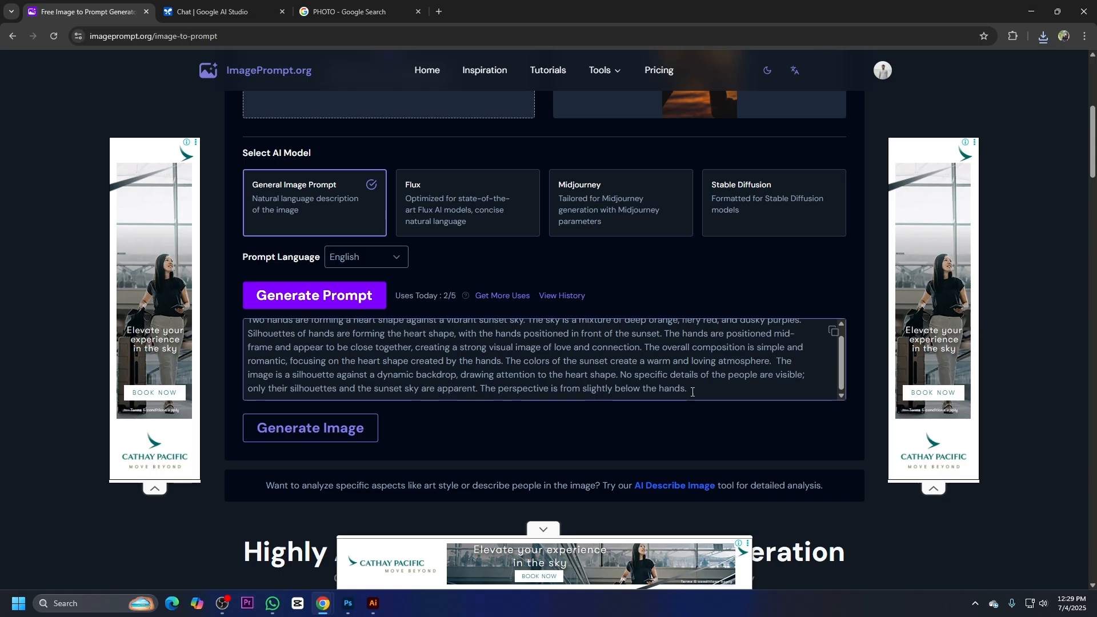
# - Copy the full generated heart-hands prompt and switch to Google AI Studio, opening the Imagen image generator under Generate Media
pyautogui.moveTo(687, 389); pyautogui.dragTo(210, 306)
pyautogui.rightClick(290, 336)
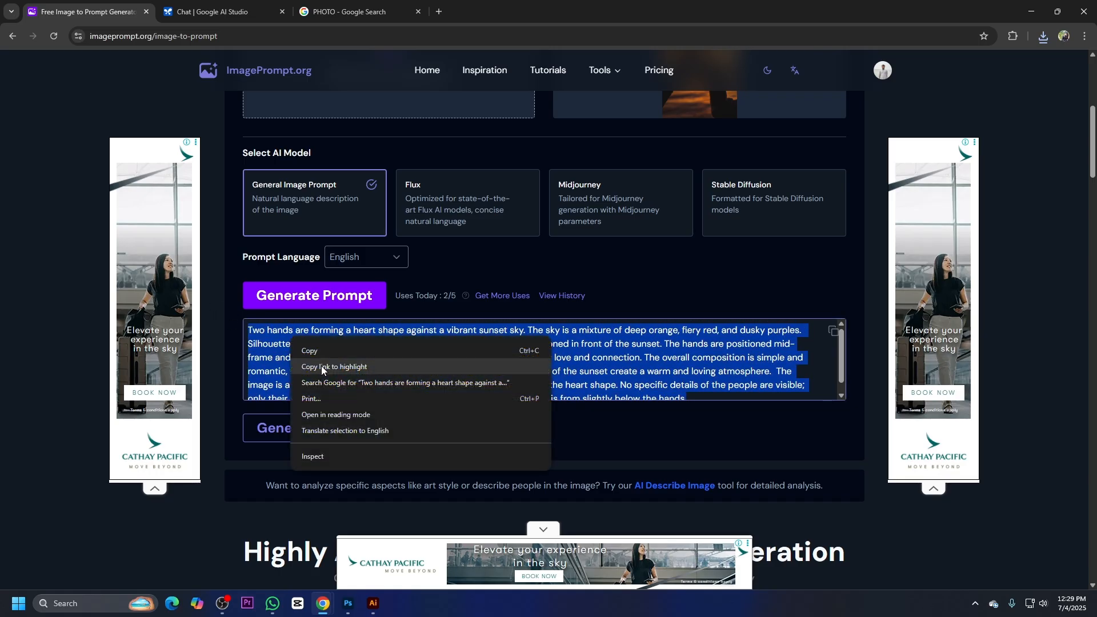
pyautogui.click(327, 351)
pyautogui.click(162, 7)
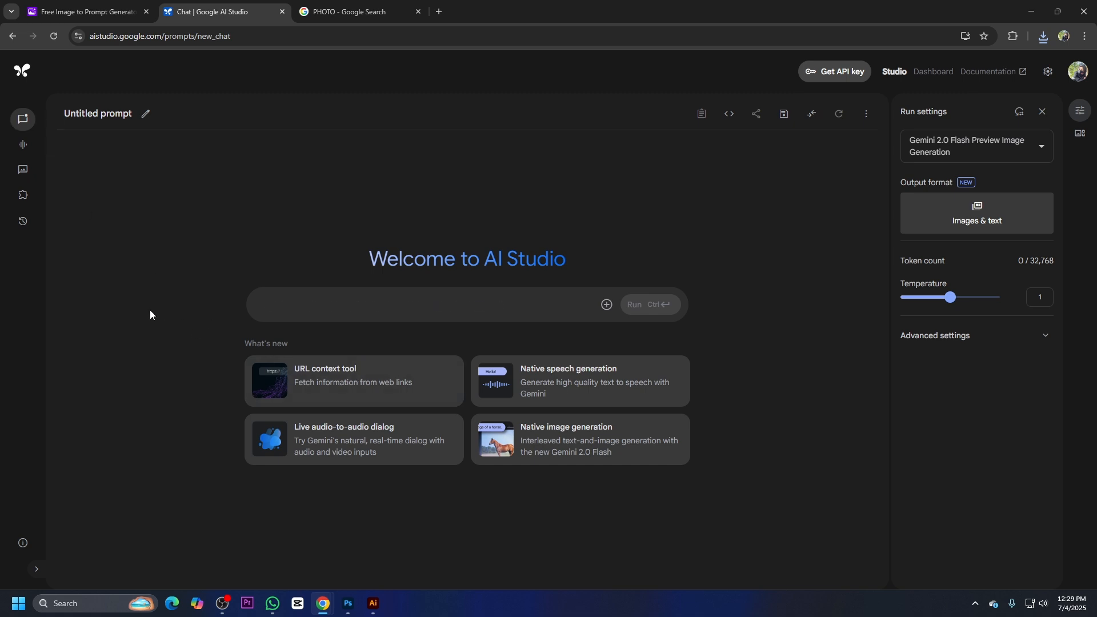
pyautogui.click(23, 171)
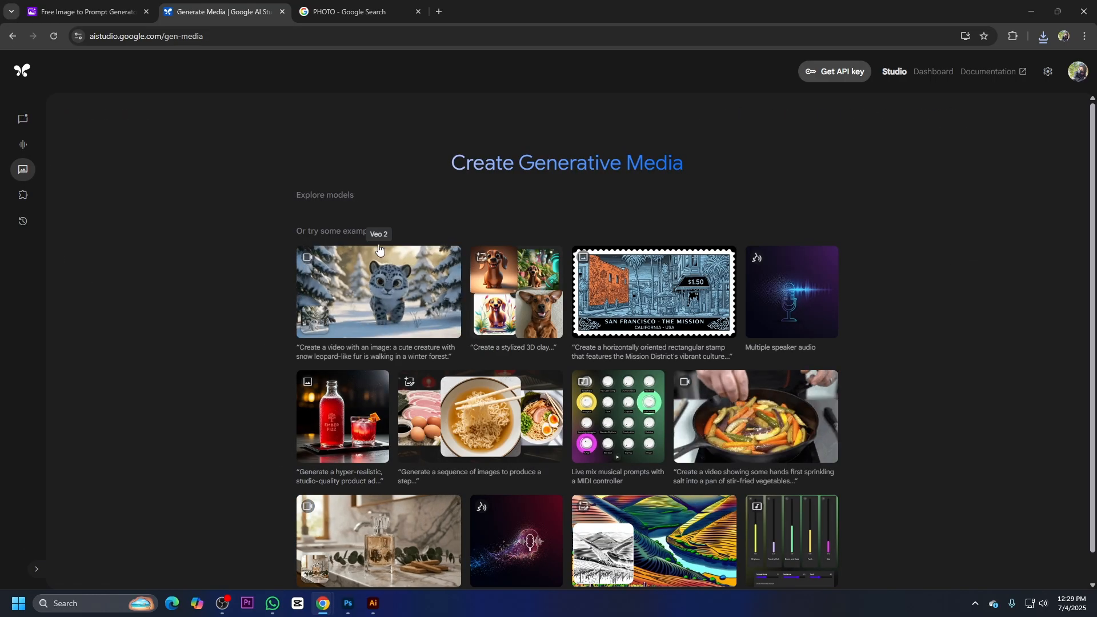
pyautogui.click(382, 250)
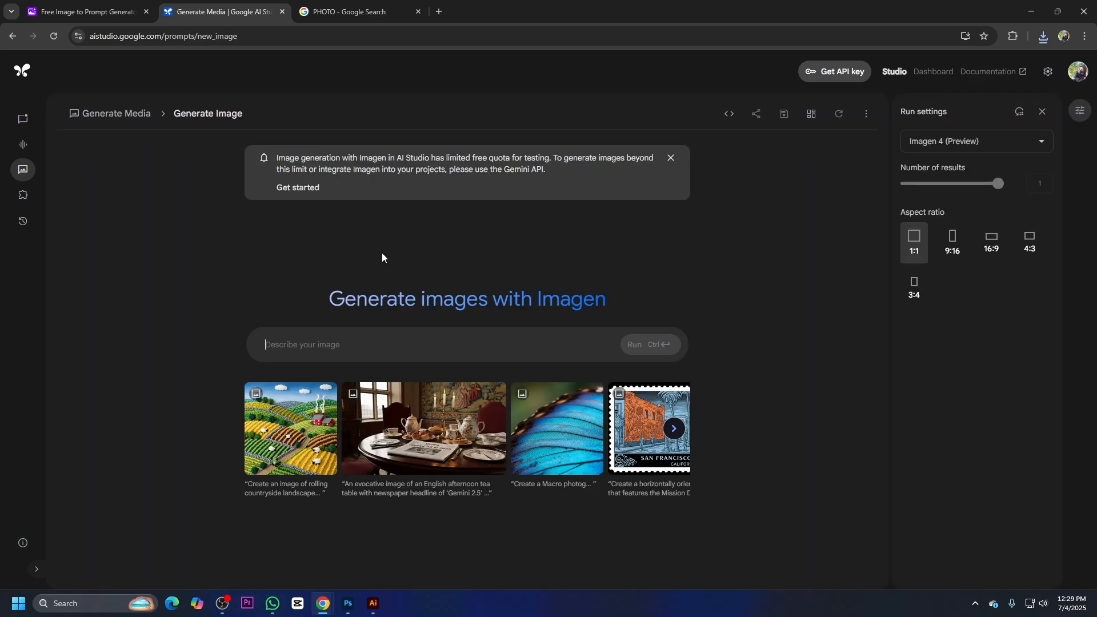
# - Paste the copied prompt as the image description, generate the image with Imagen 4 (Preview) and view it in full
pyautogui.rightClick(351, 349)
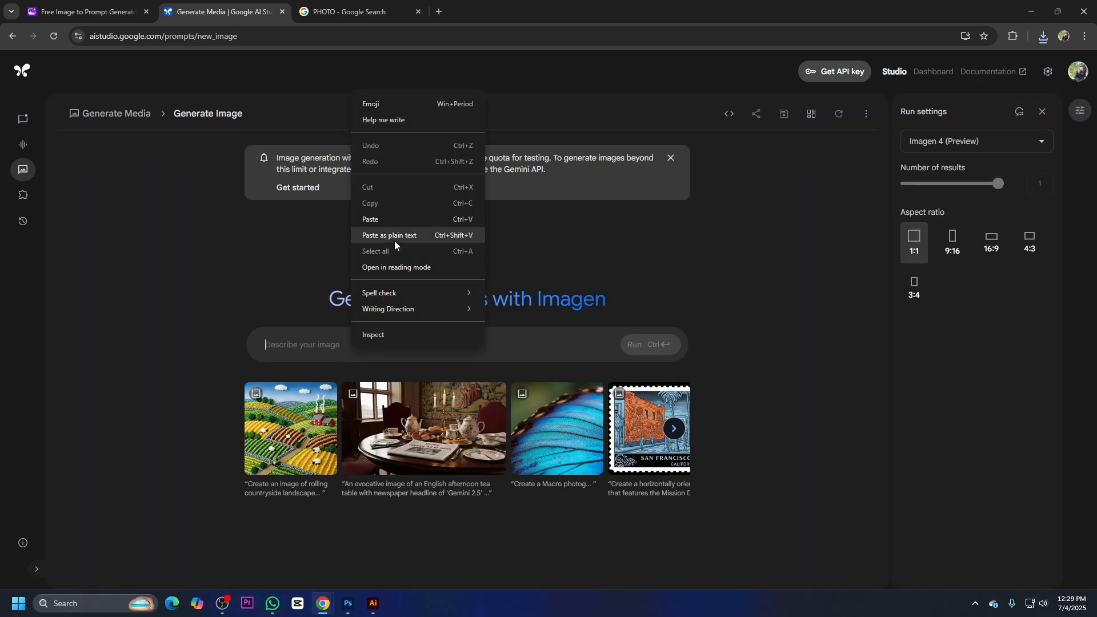
pyautogui.click(396, 221)
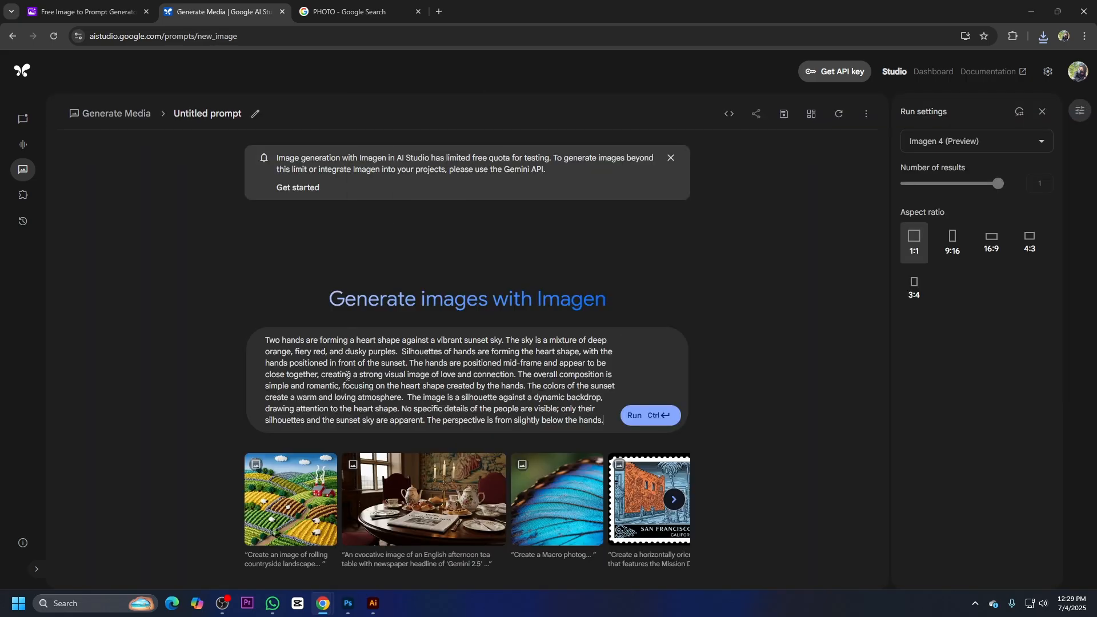
pyautogui.click(634, 416)
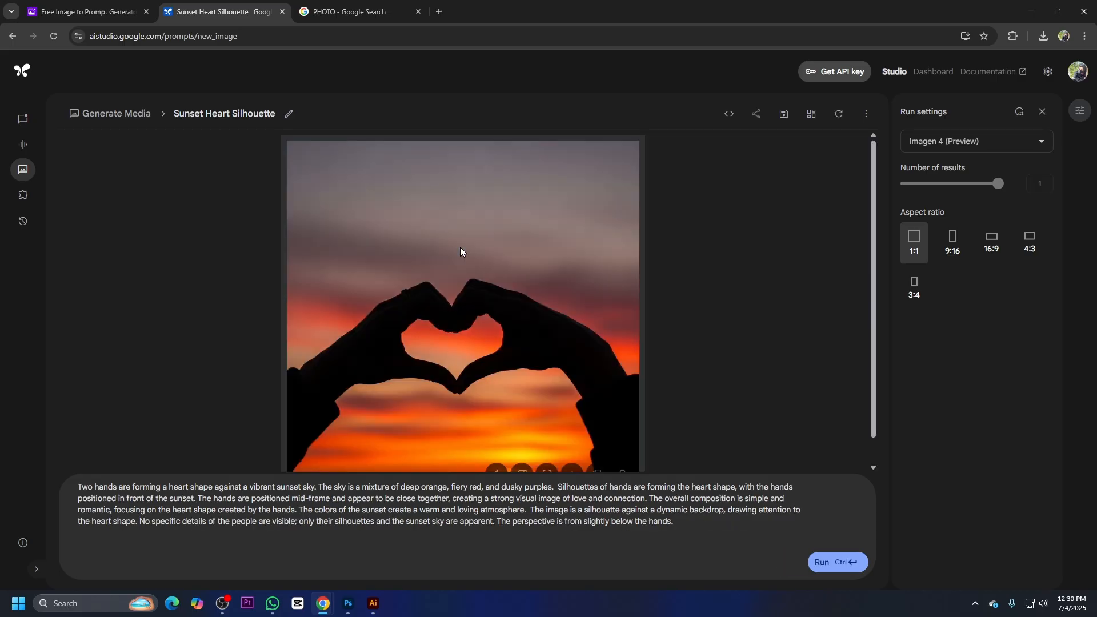
pyautogui.scroll(-1, 461, 246)
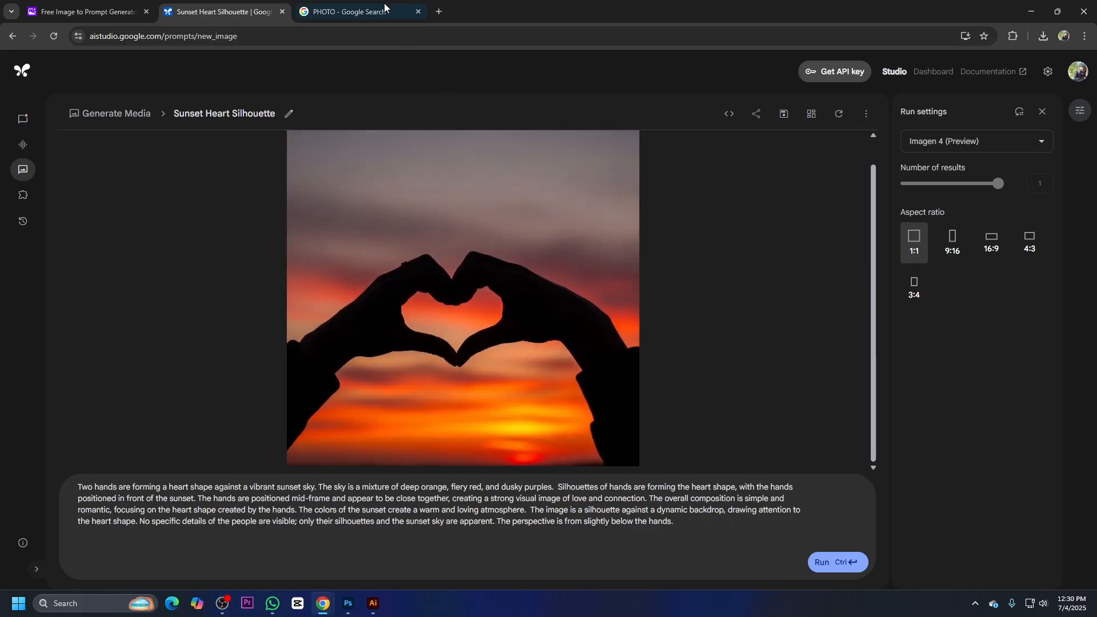
# - Compare the generated image with the original Freepik photo in the Google results, and run the same prompt again in AI Studio
pyautogui.click(384, 8)
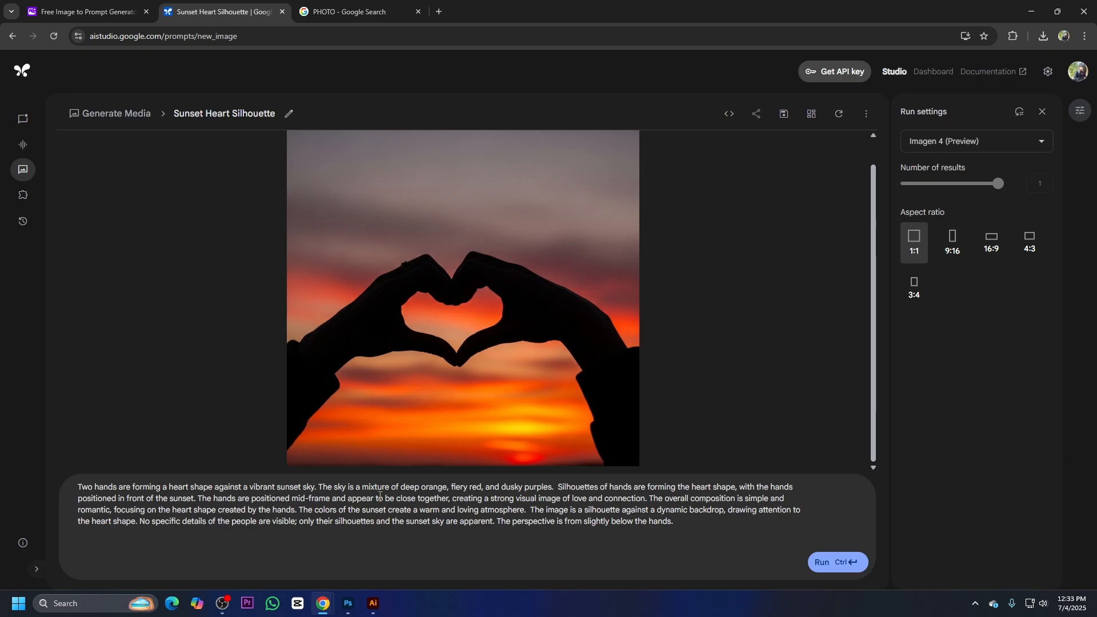
pyautogui.click(356, 8)
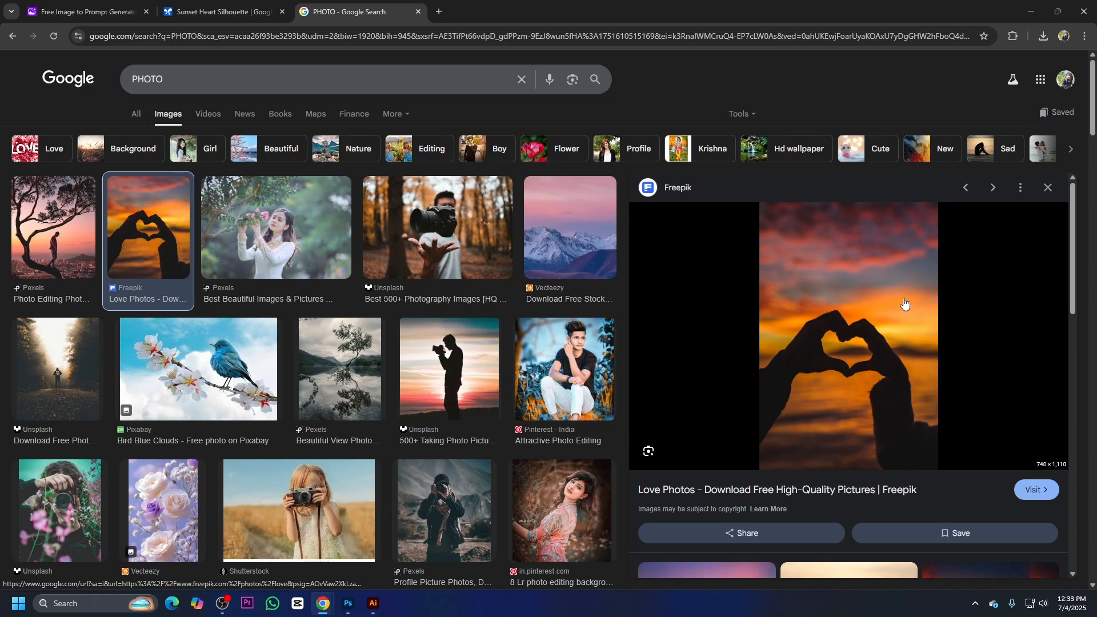
pyautogui.click(220, 12)
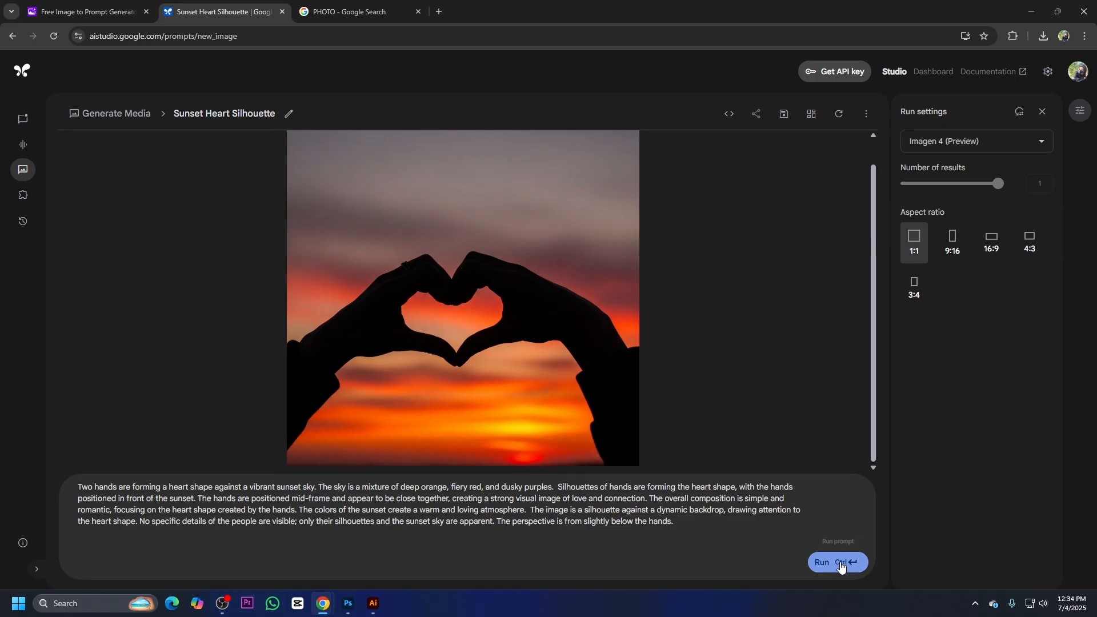
pyautogui.click(821, 564)
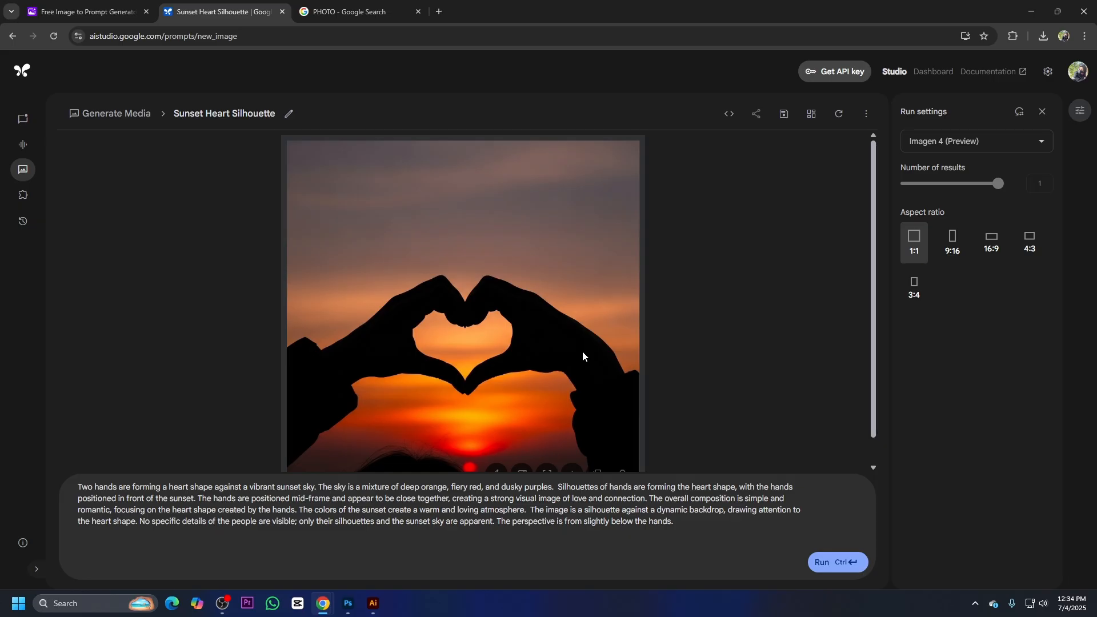
# - Switch back to ImagePrompt.org and copy the selected heart-hands prompt again
pyautogui.click(97, 13)
pyautogui.scroll(4, 620, 375)
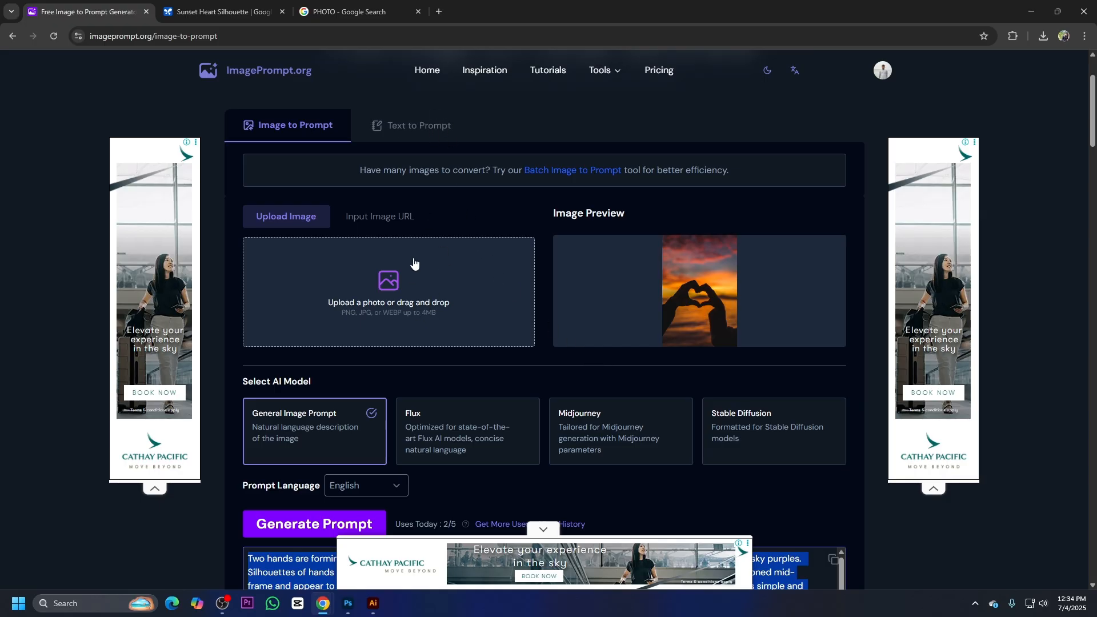
pyautogui.scroll(-5, 446, 237)
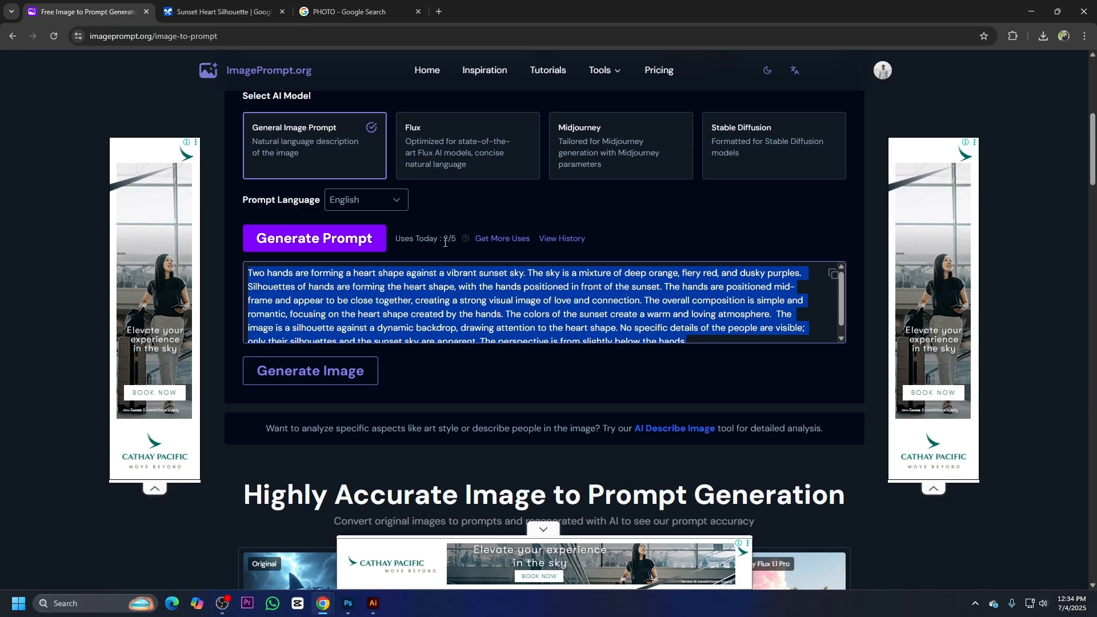
pyautogui.rightClick(624, 298)
pyautogui.click(635, 320)
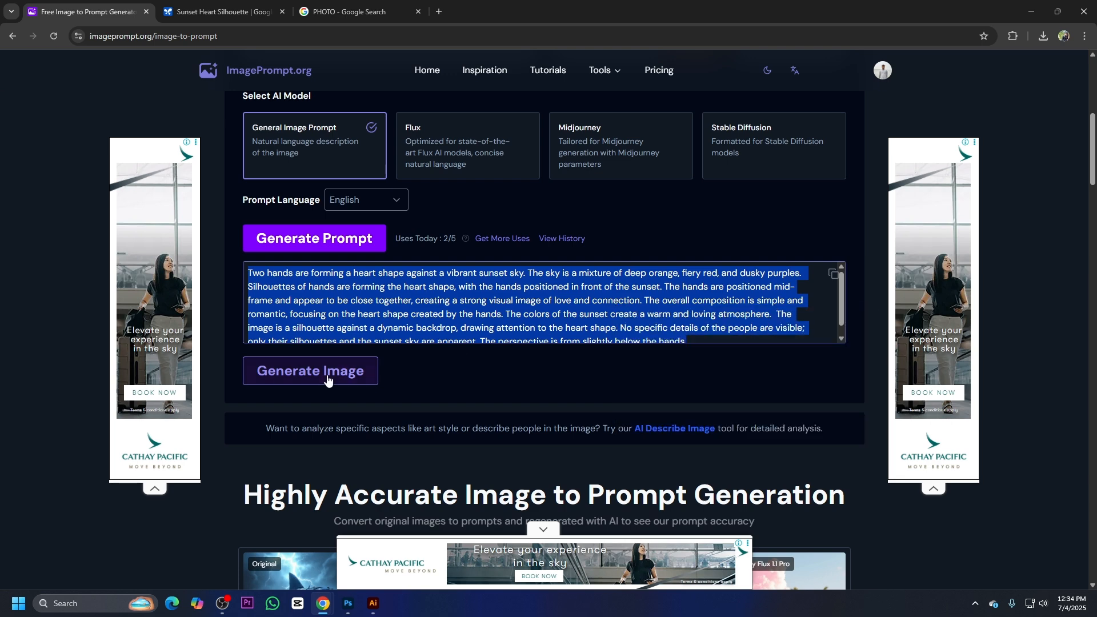
# - Paste the copied prompt into ImagePrompt.org's Text to Prompt generator and expand it with Magic Enhance
pyautogui.scroll(7, 327, 378)
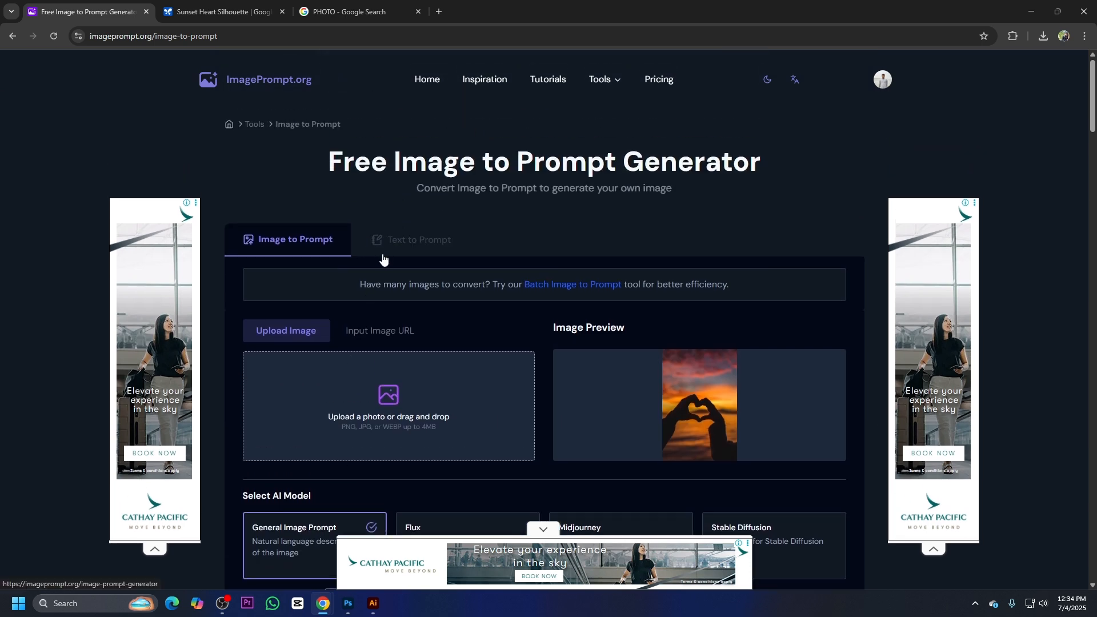
pyautogui.click(412, 242)
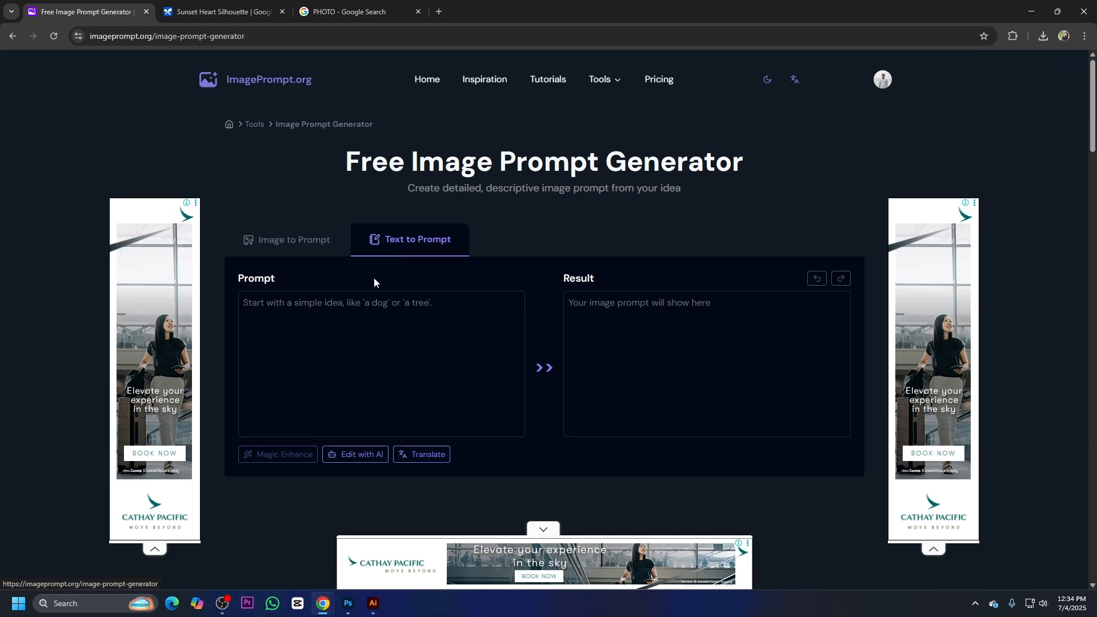
pyautogui.click(342, 311)
pyautogui.rightClick(342, 310)
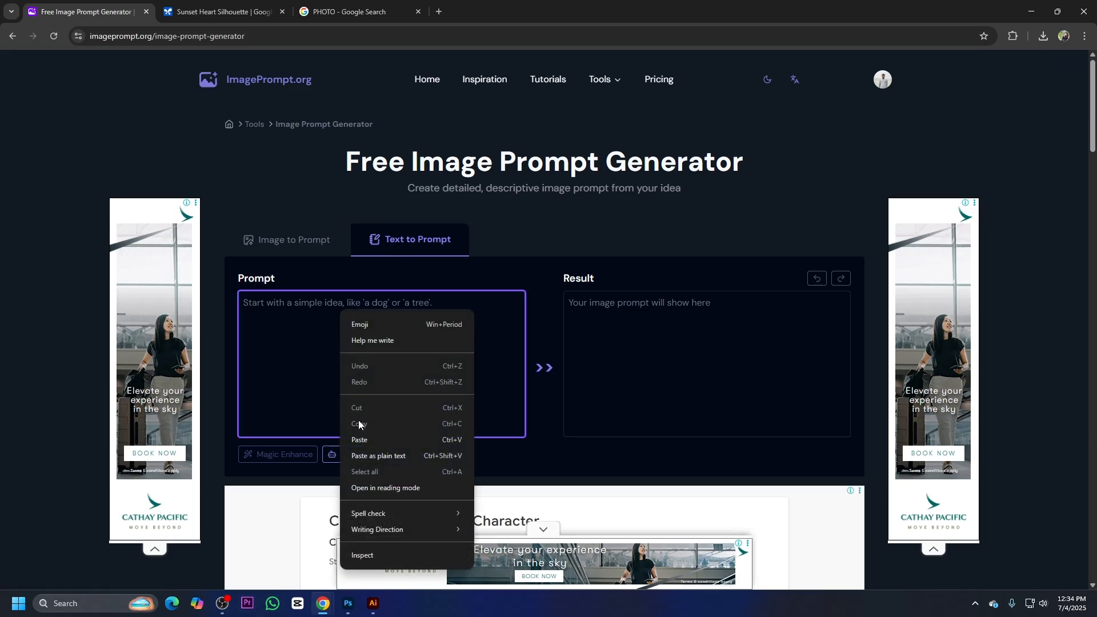
pyautogui.click(362, 436)
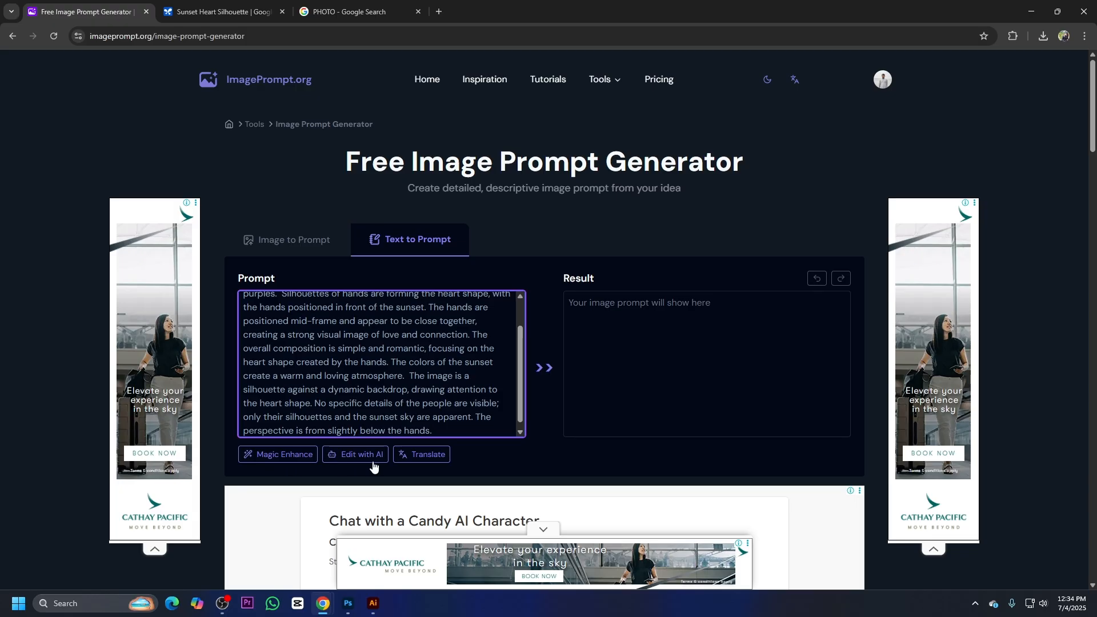
pyautogui.click(281, 461)
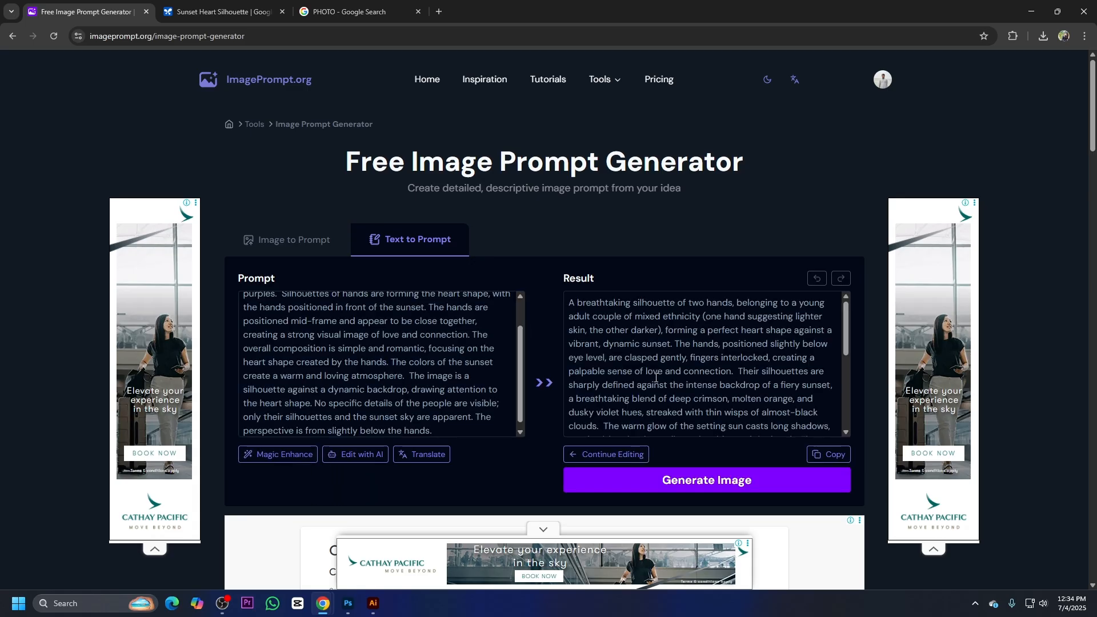
# - Copy the enhanced prompt, replace the old prompt in Google AI Studio with it and generate a new image
pyautogui.click(832, 457)
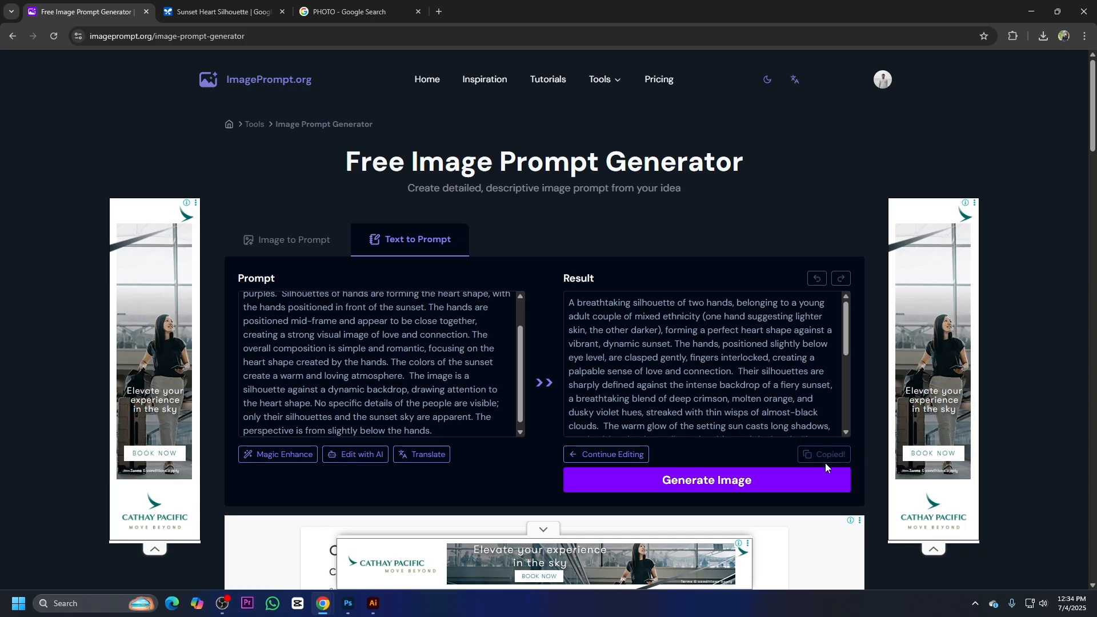
pyautogui.click(242, 7)
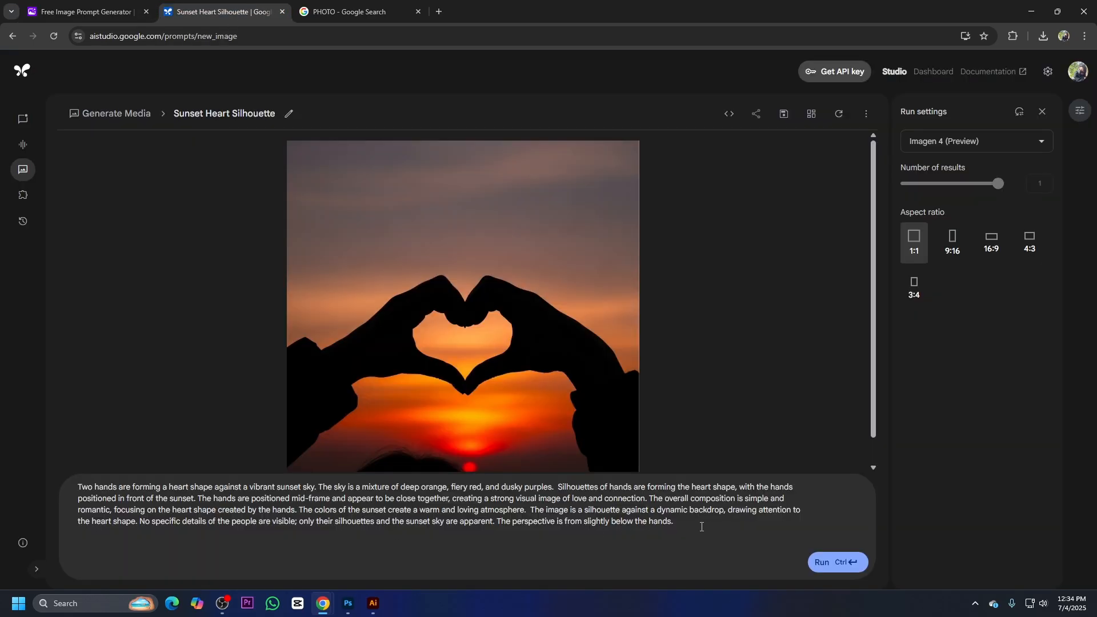
pyautogui.moveTo(701, 526); pyautogui.dragTo(1, 415)
pyautogui.rightClick(216, 522)
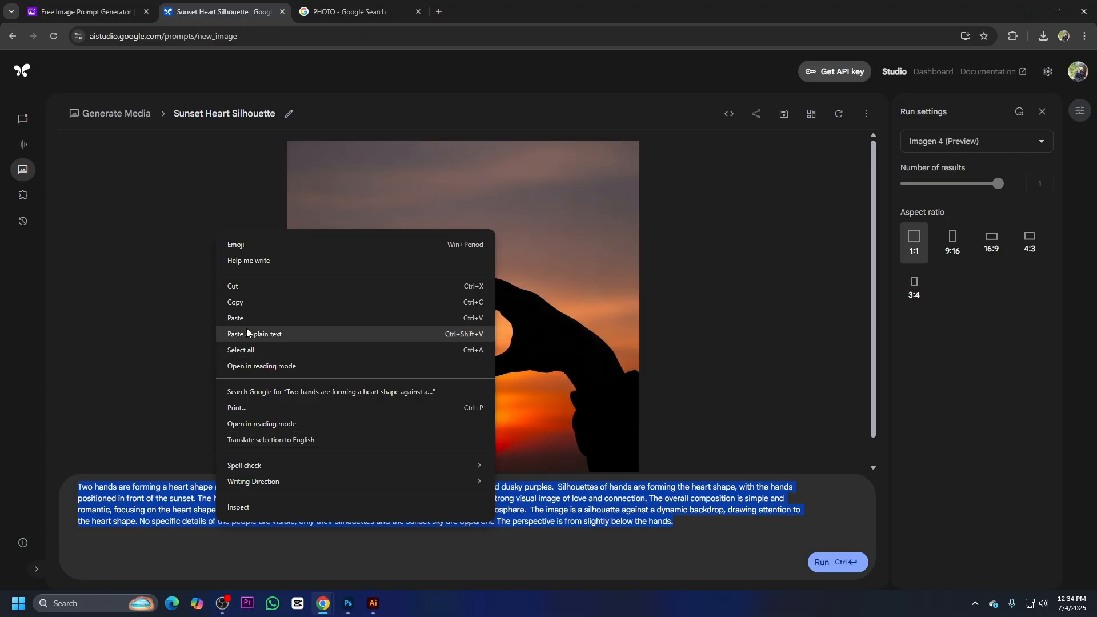
pyautogui.click(240, 336)
pyautogui.click(821, 566)
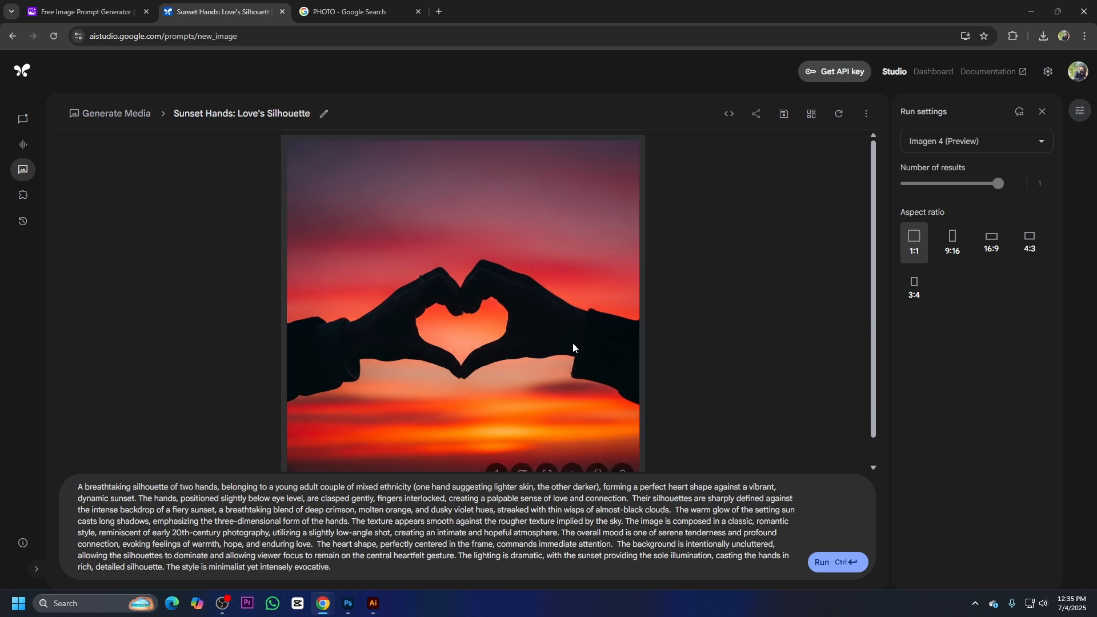
pyautogui.scroll(-1, 475, 338)
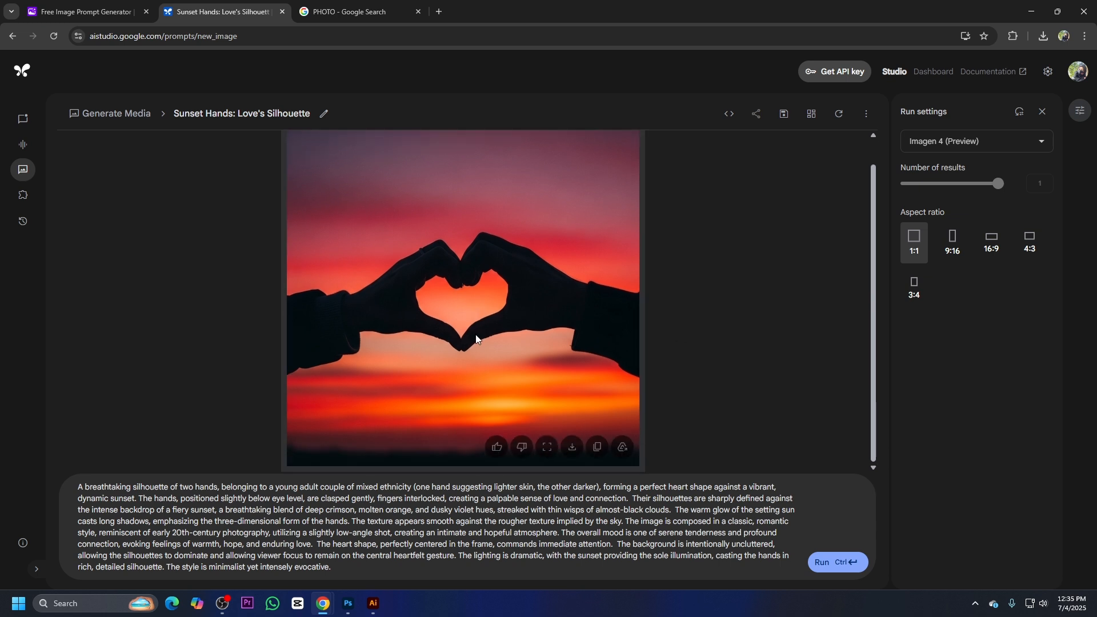